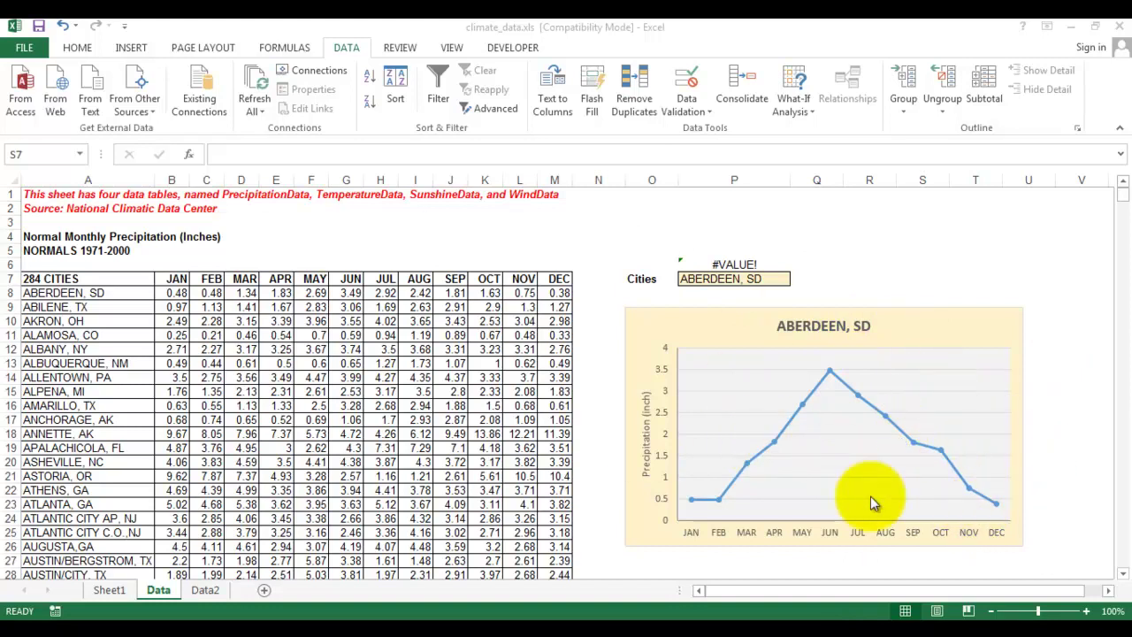
# Switch the P7 city through ALAMOSA, CO and AMARILLO, TX to ATHENS, GA, watching the chart update
pyautogui.click(937, 334)
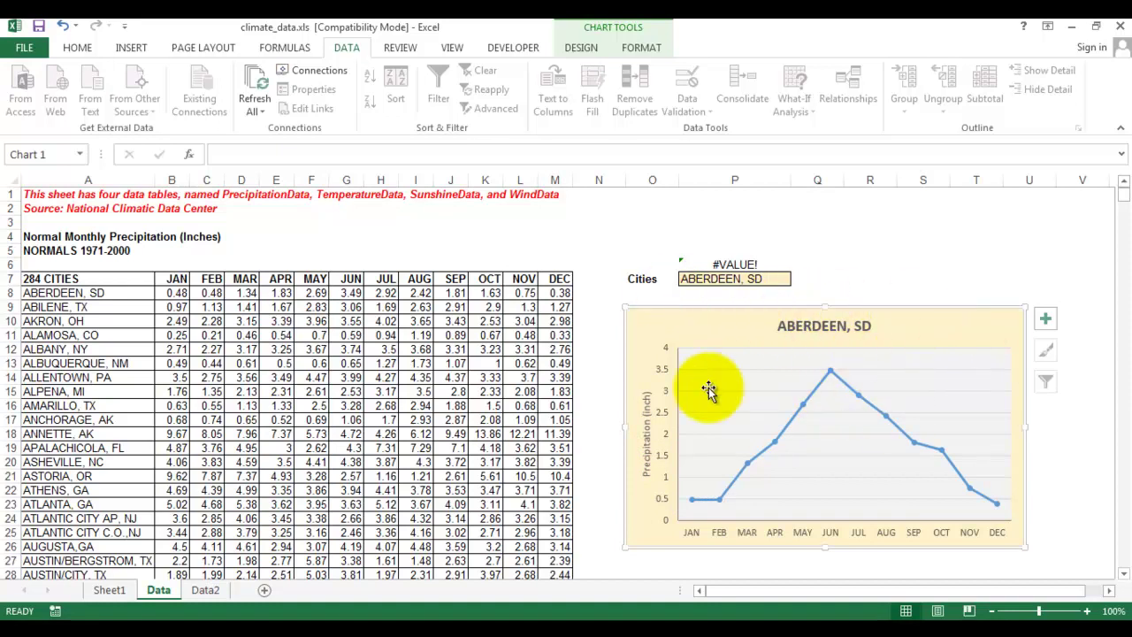
pyautogui.click(754, 279)
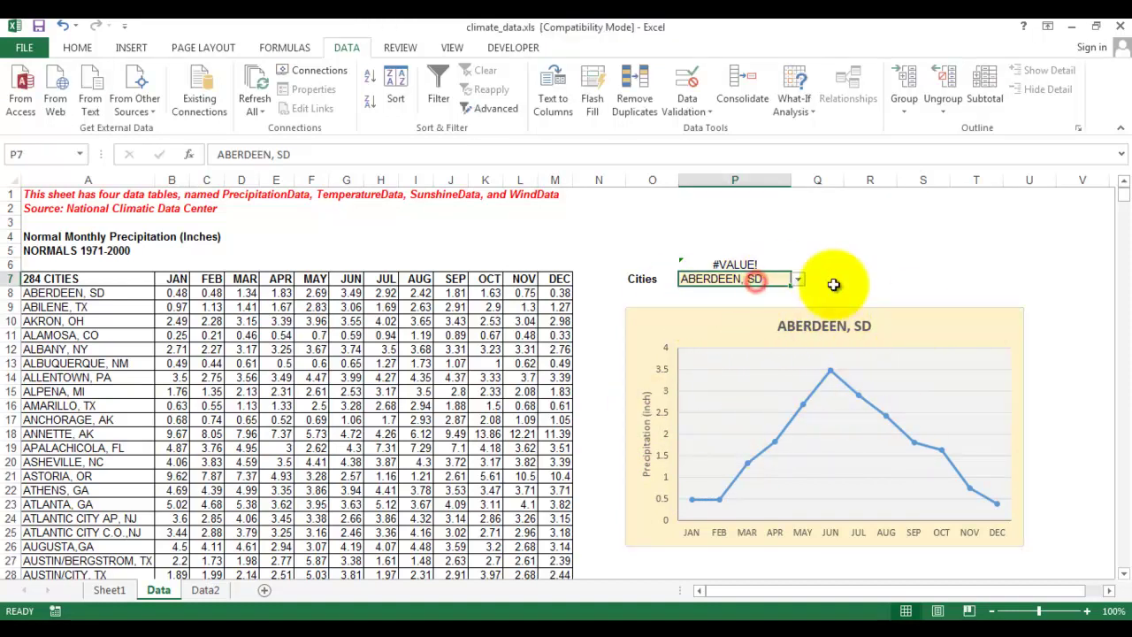
pyautogui.click(799, 281)
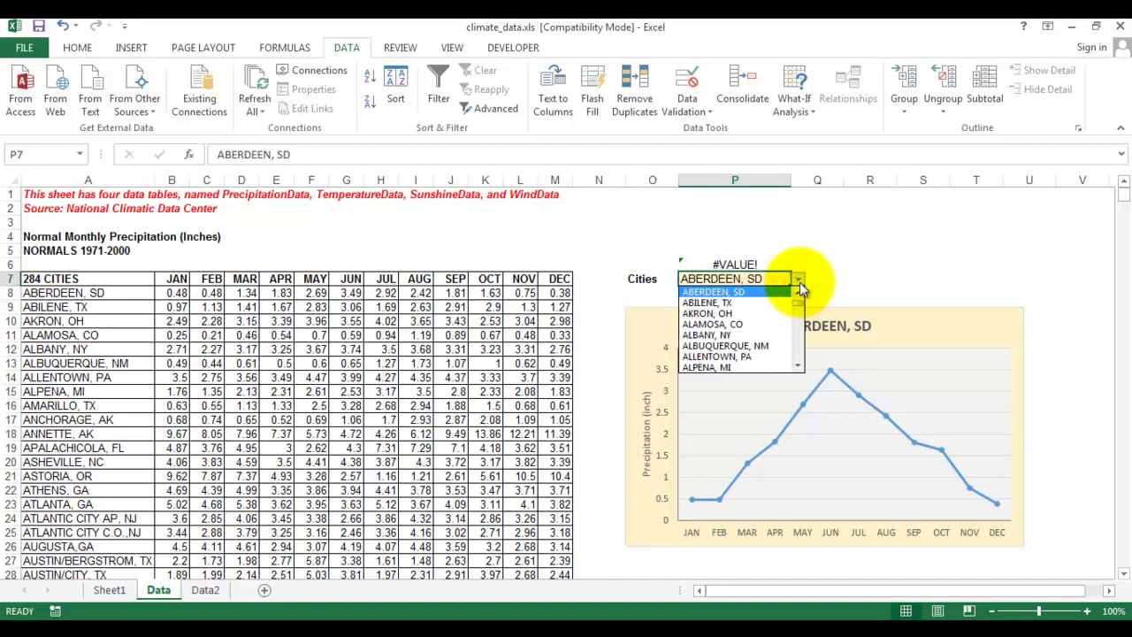
pyautogui.click(747, 325)
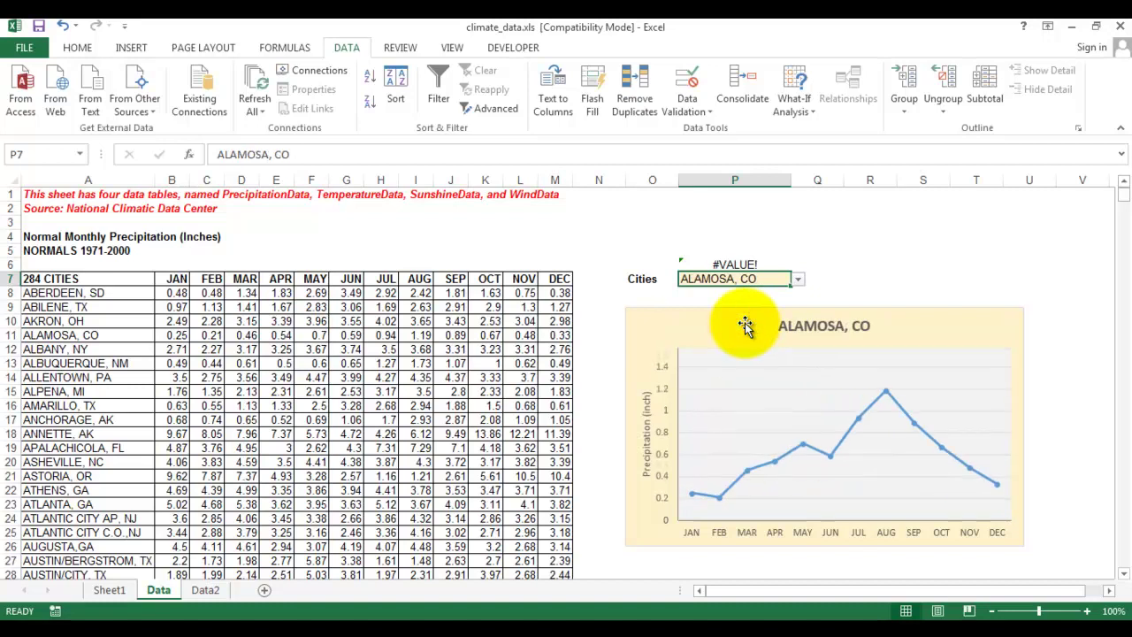
pyautogui.click(797, 280)
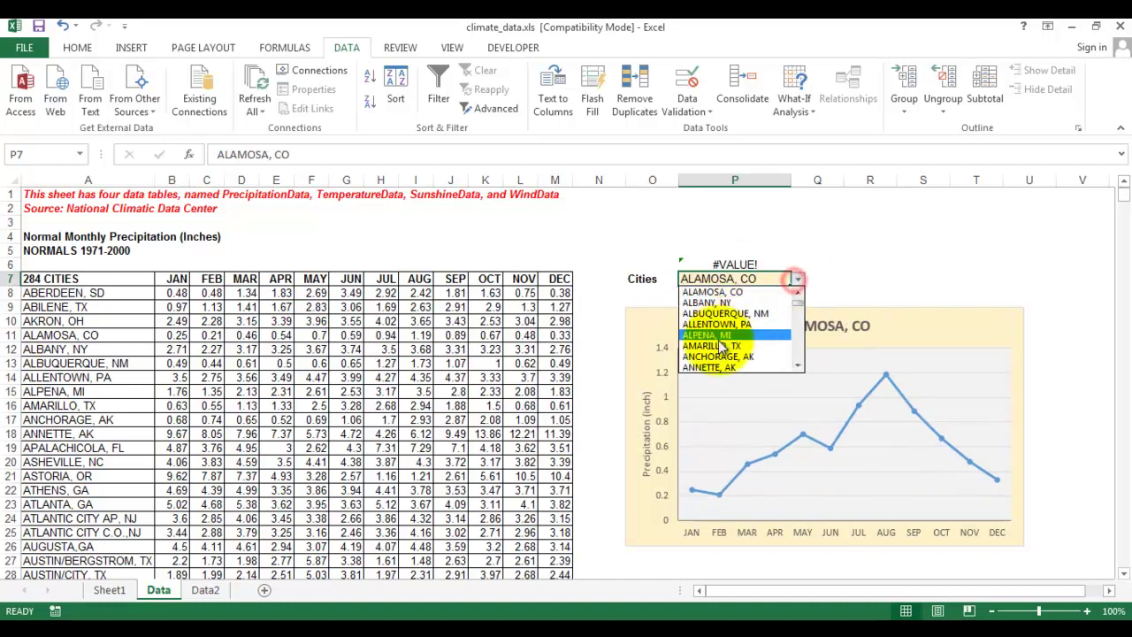
pyautogui.click(721, 346)
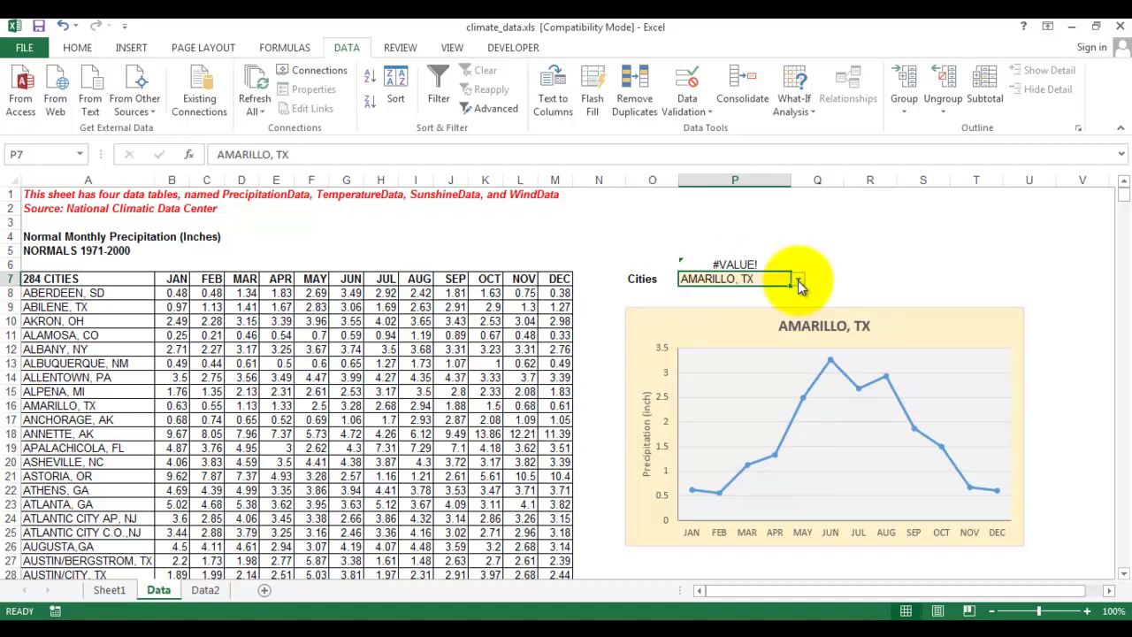
pyautogui.click(798, 280)
pyautogui.click(730, 356)
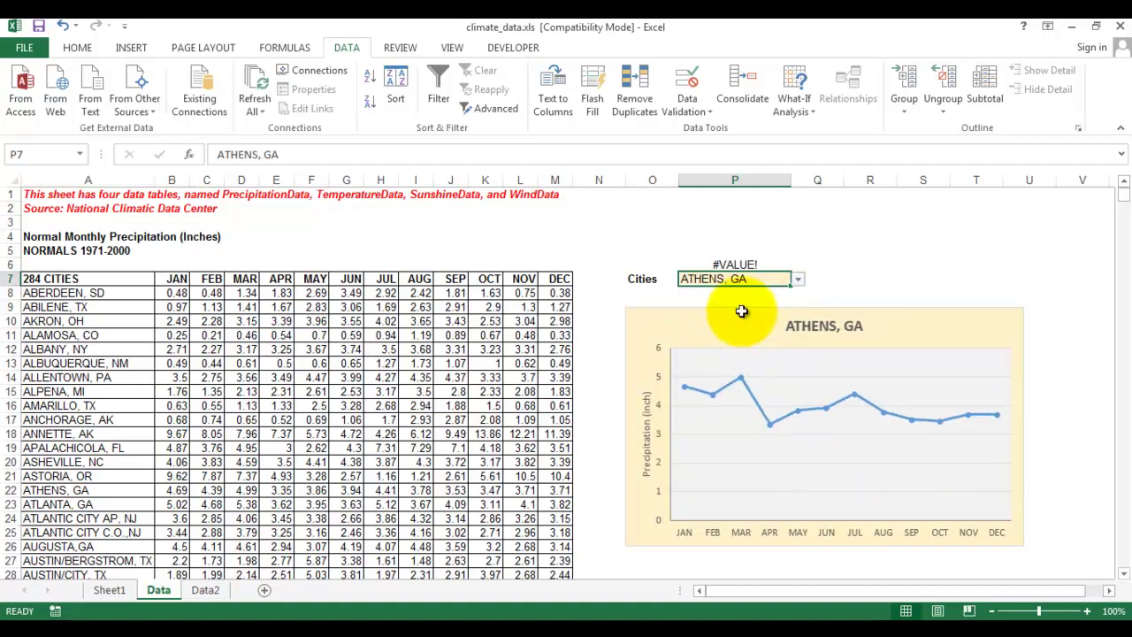
pyautogui.click(911, 254)
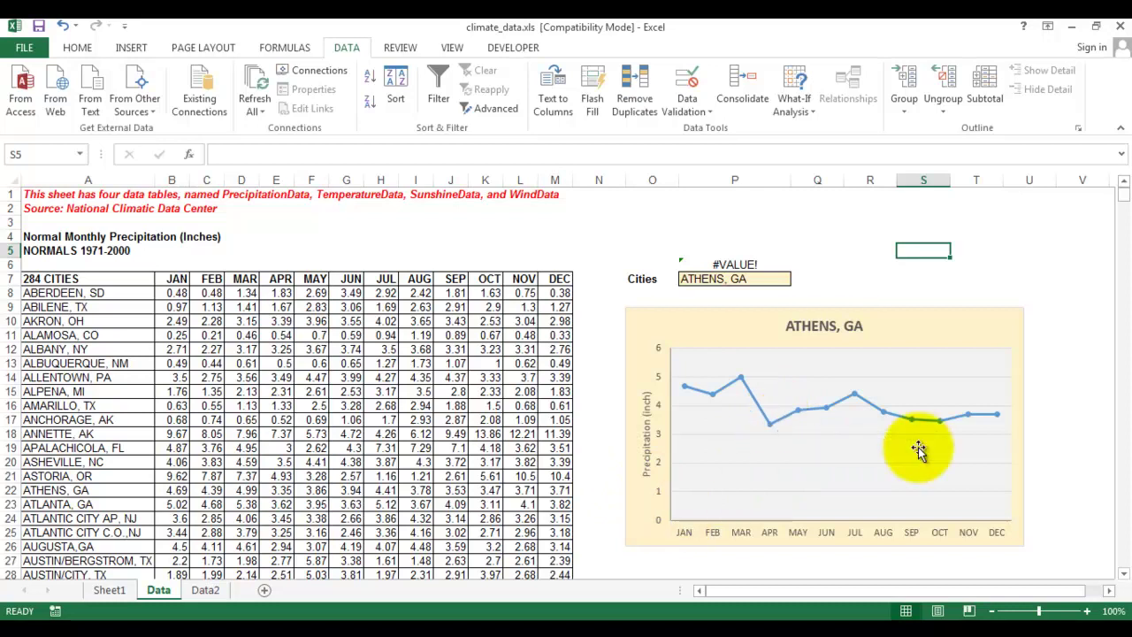
# Switch to the Data2 sheet, compare it with the Data sheet, and inspect the empty Cities cell P7
pyautogui.click(205, 589)
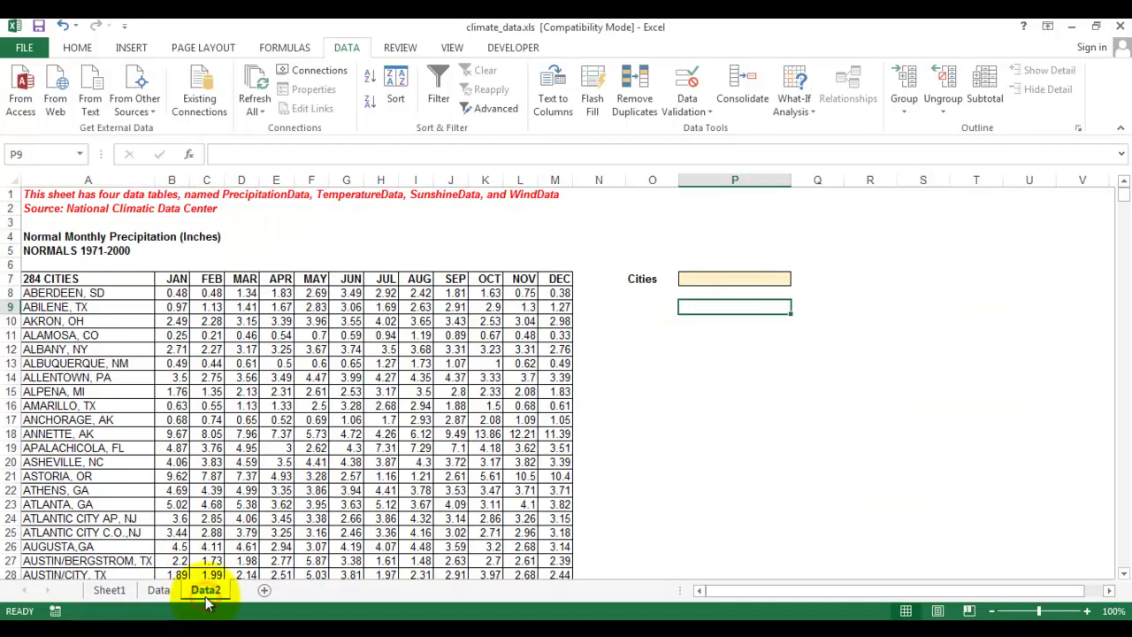
pyautogui.click(722, 378)
pyautogui.click(723, 305)
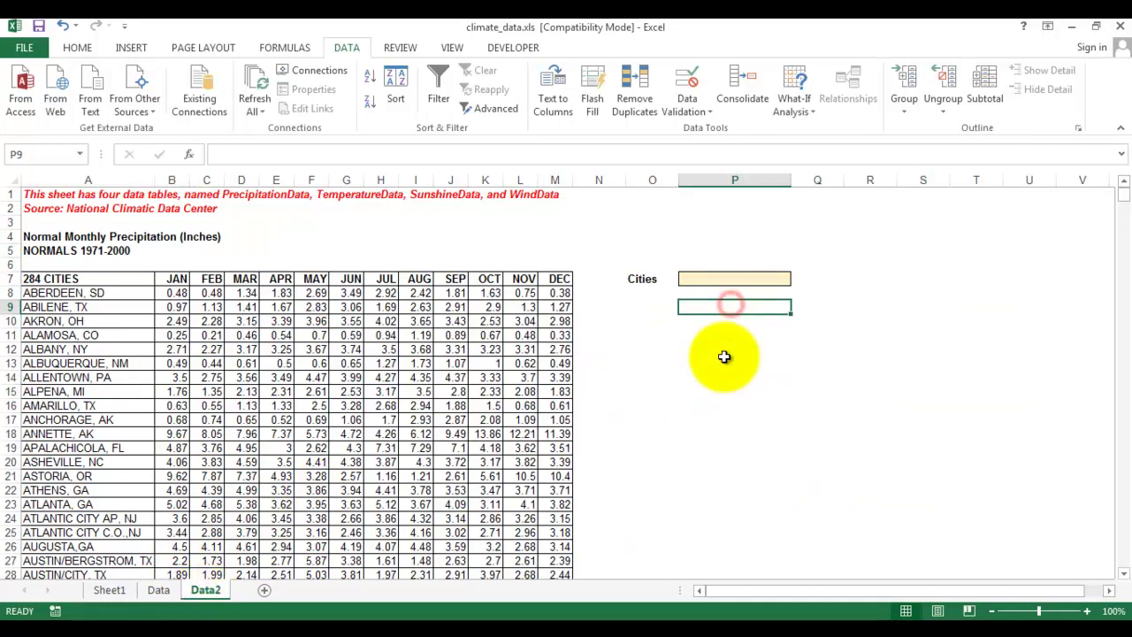
pyautogui.click(158, 590)
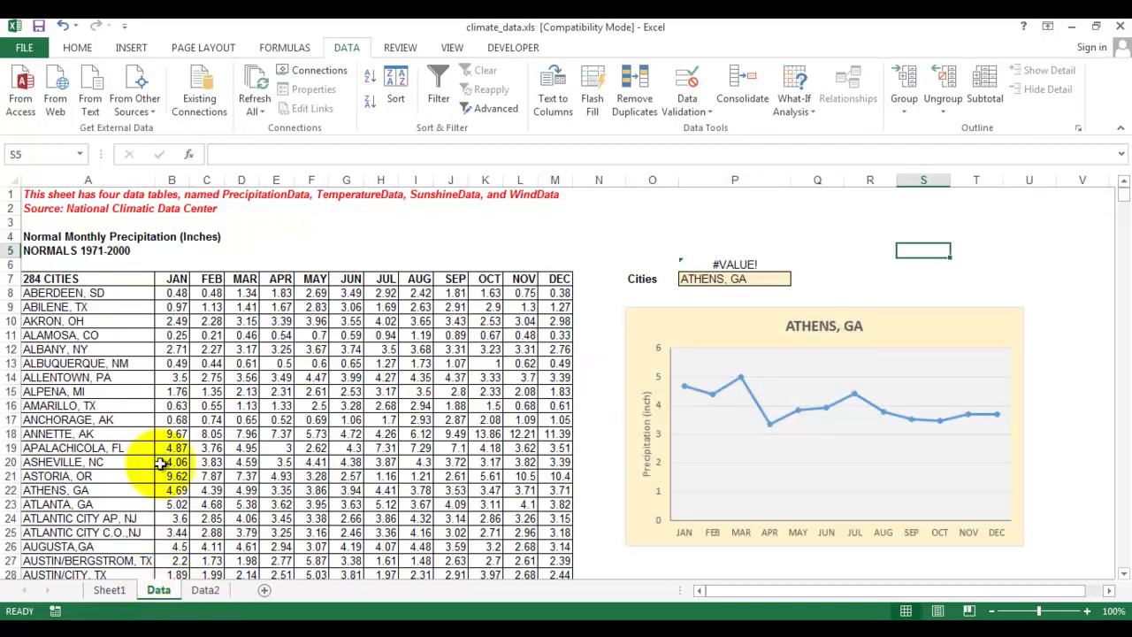
pyautogui.click(205, 590)
pyautogui.click(716, 282)
pyautogui.click(721, 309)
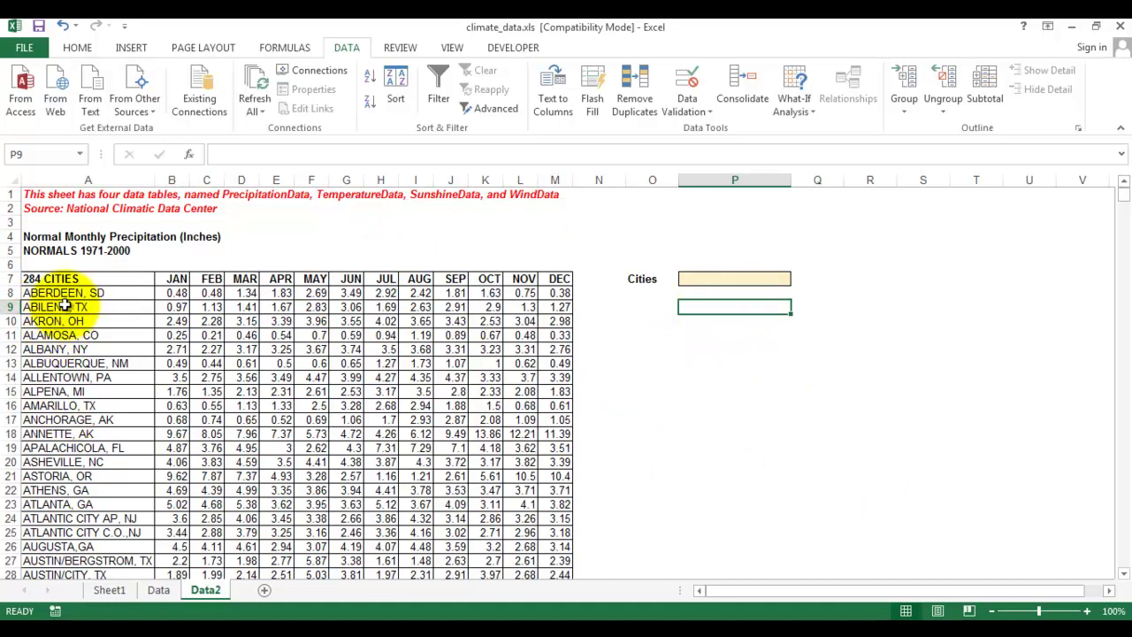
# Scroll through and look over the Data2 monthly precipitation values
pyautogui.scroll(-1, 88, 350)
pyautogui.scroll(-4, 85, 343)
pyautogui.scroll(5, 83, 337)
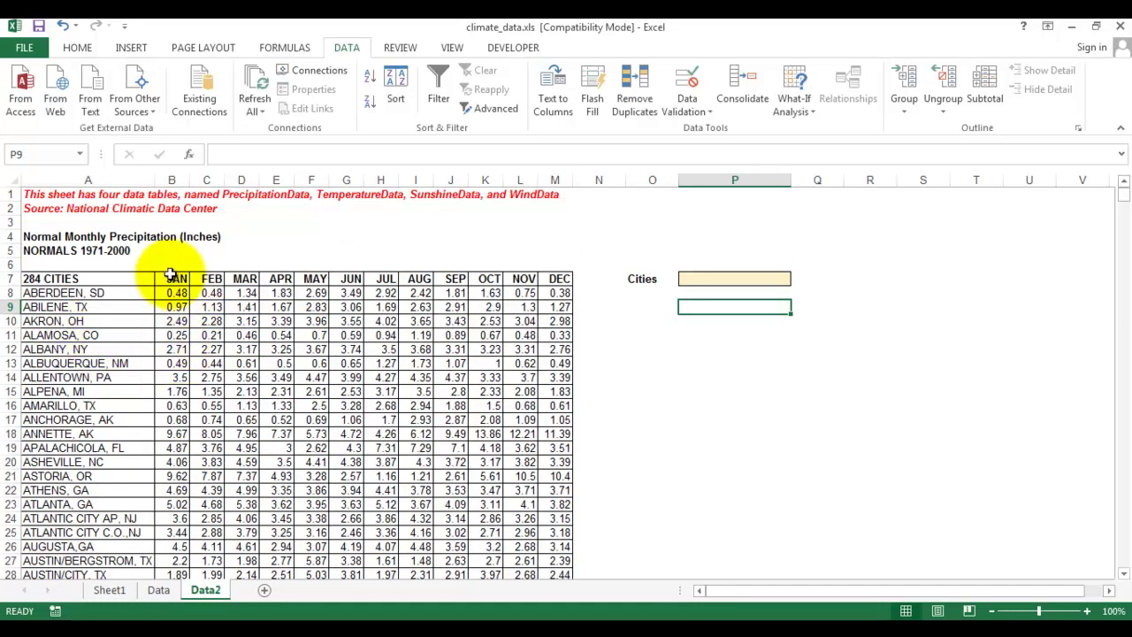
pyautogui.moveTo(176, 278); pyautogui.dragTo(575, 525)
pyautogui.scroll(3, 536, 500)
pyautogui.click(381, 362)
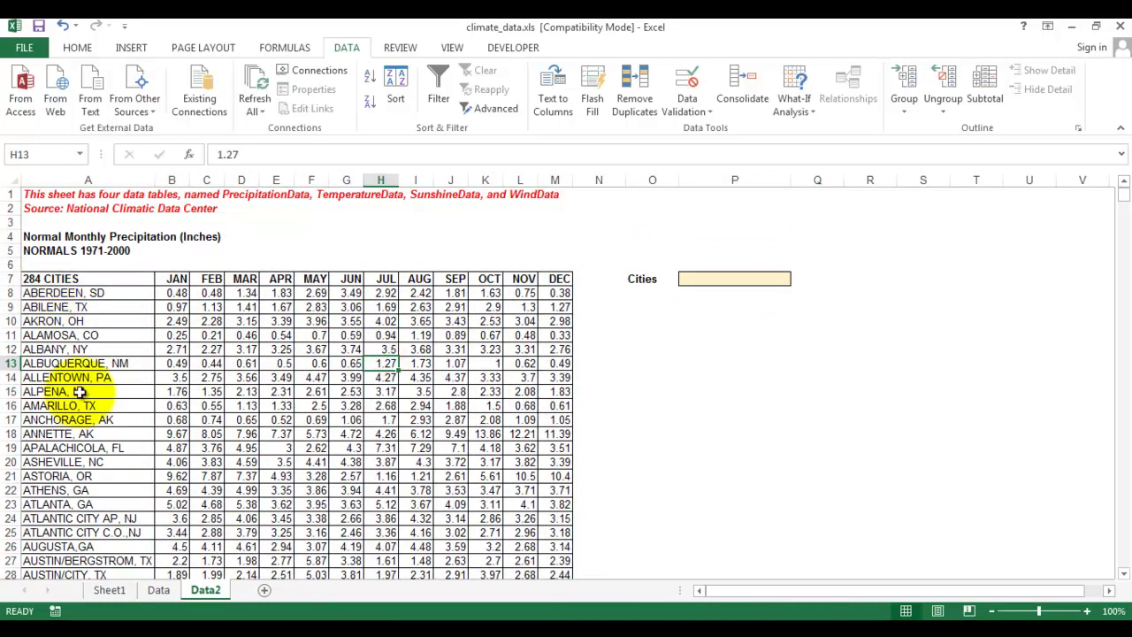
pyautogui.click(699, 350)
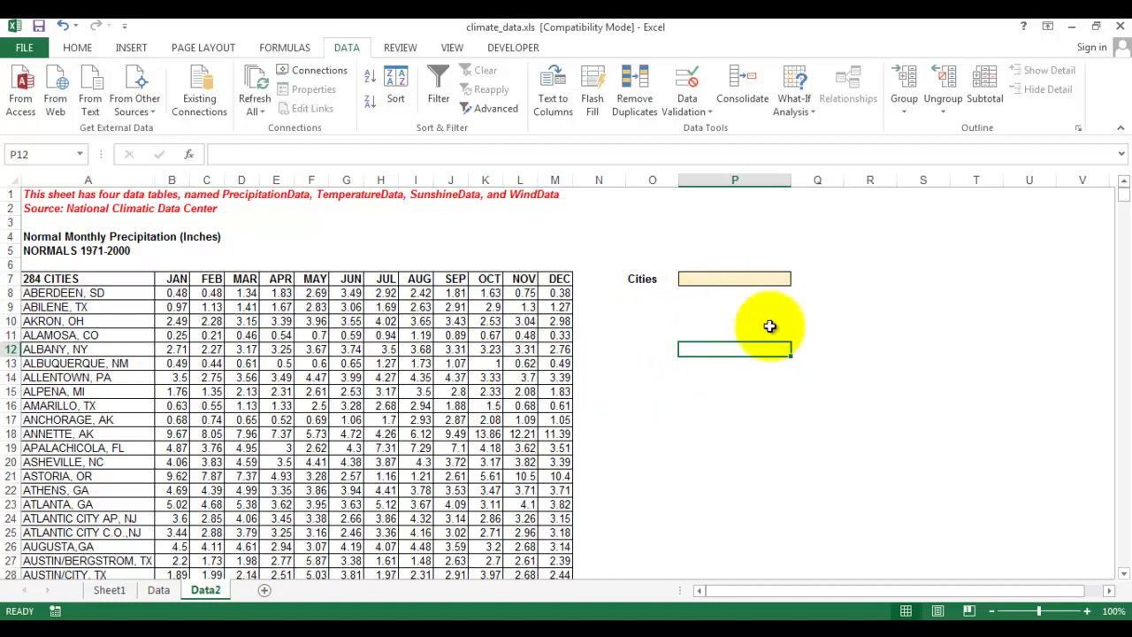
# Select city names A8:A291 and define them as the name citylist1 in the Name Manager
pyautogui.click(88, 292)
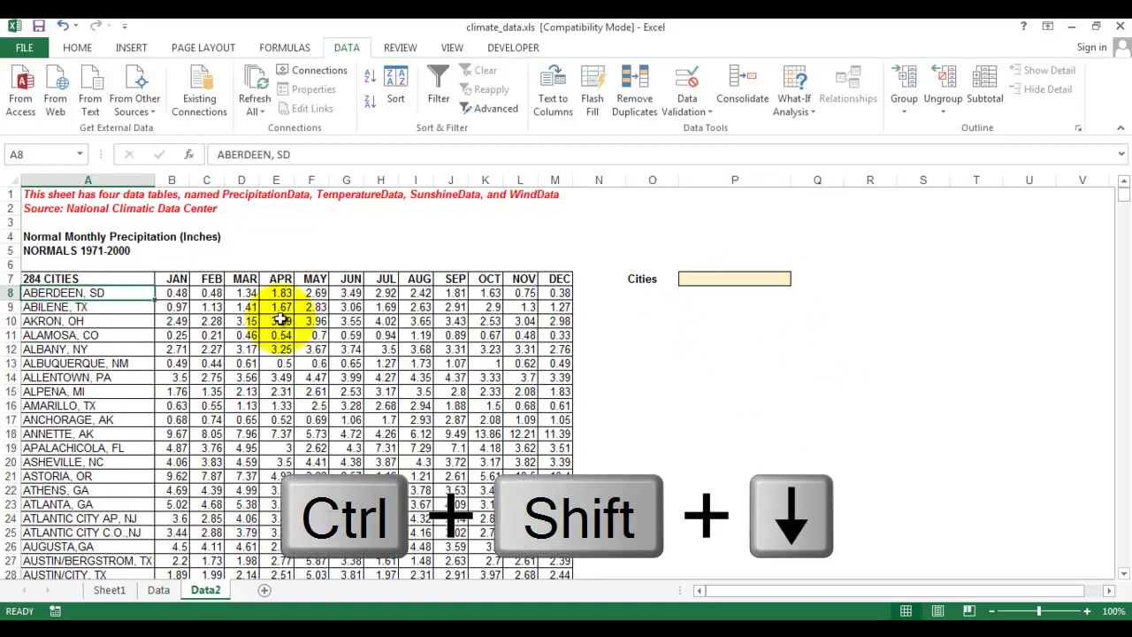
pyautogui.hotkey('ctrl', 'shift', 'Down')
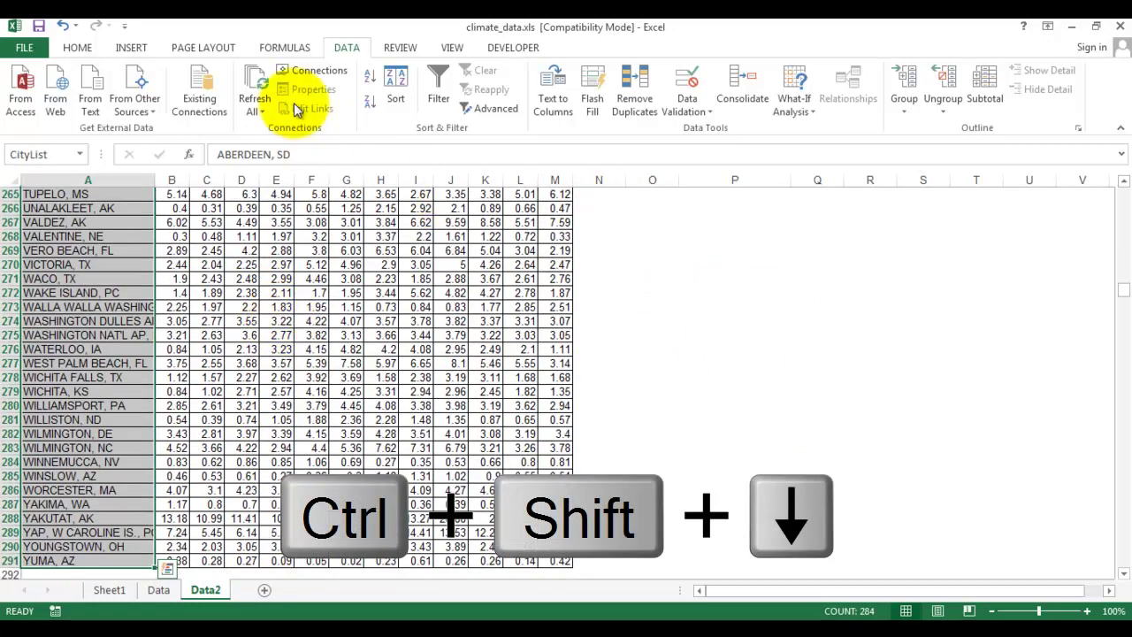
pyautogui.click(284, 48)
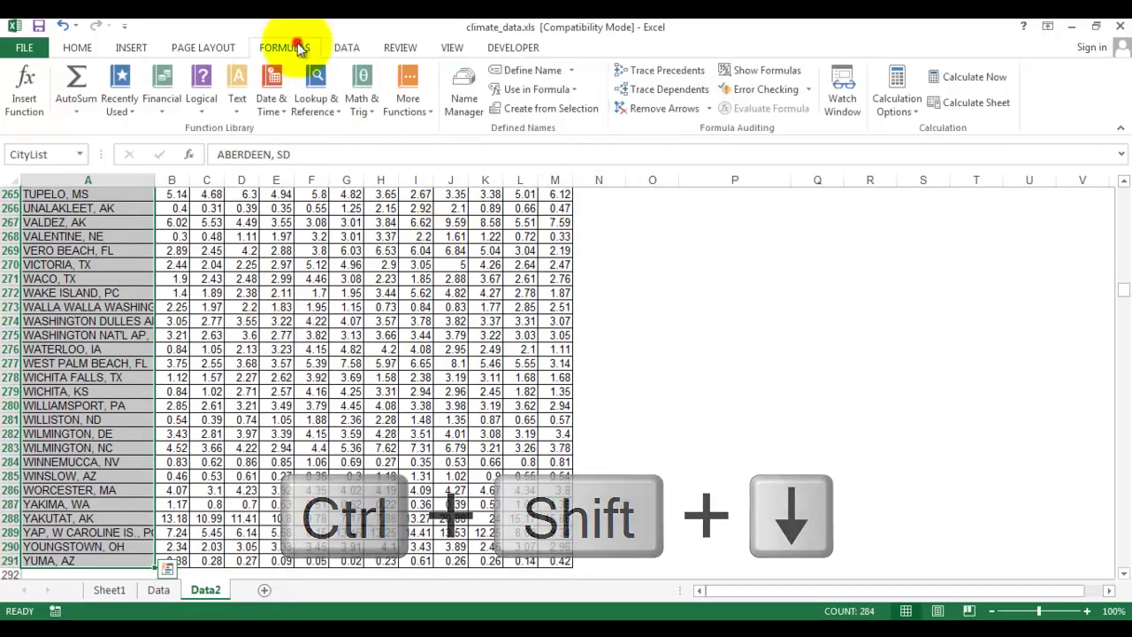
pyautogui.click(459, 99)
pyautogui.click(160, 280)
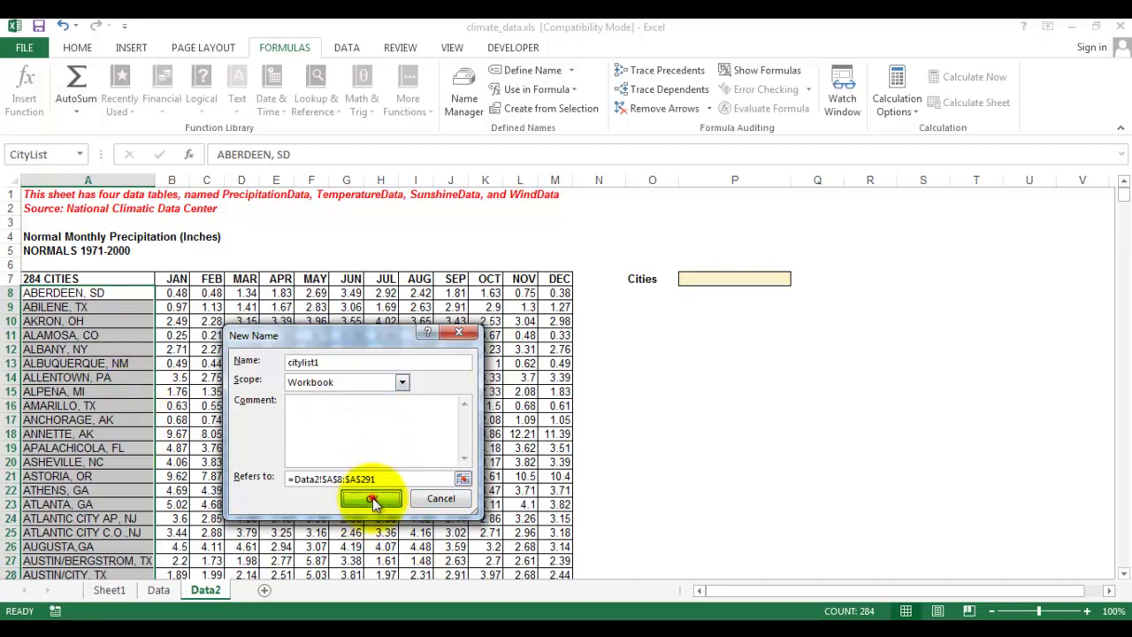
pyautogui.click(371, 500)
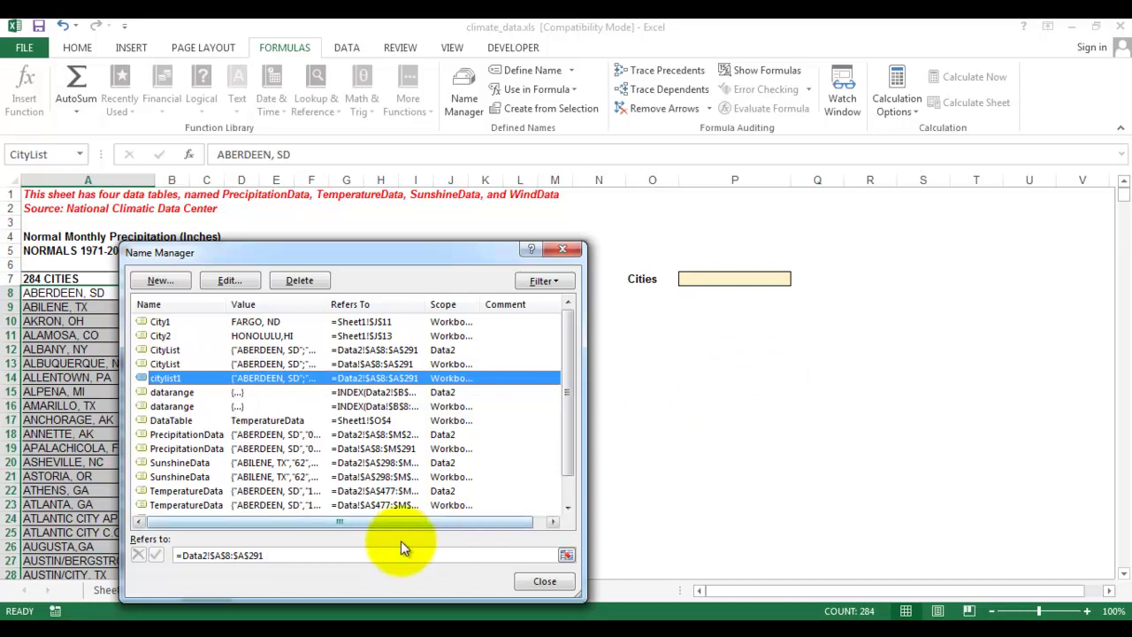
pyautogui.click(545, 582)
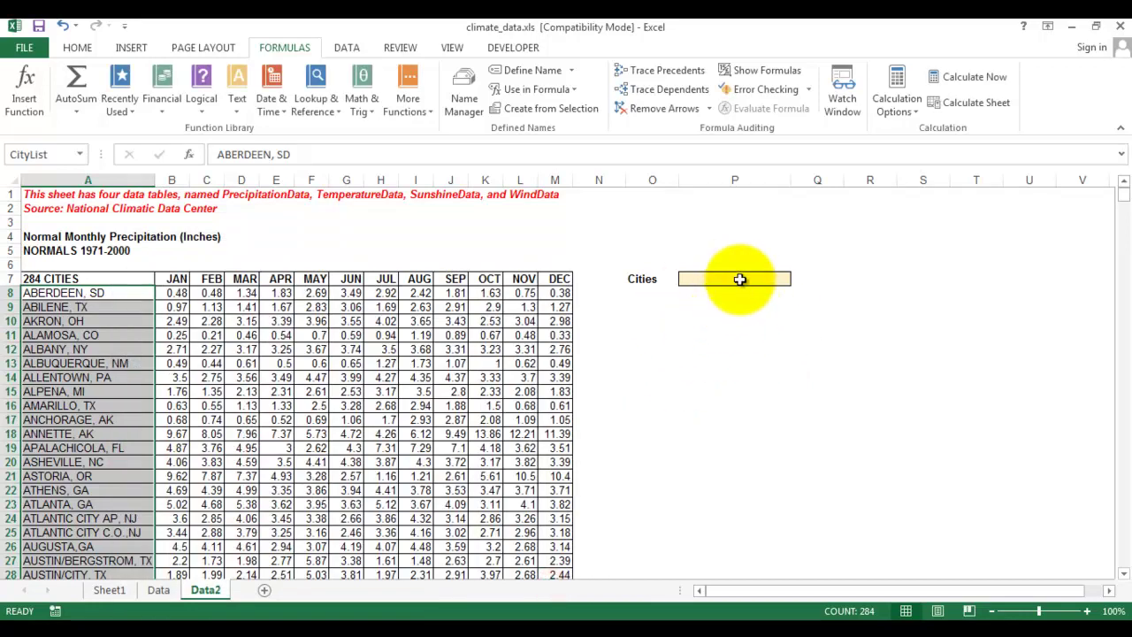
# Add List data validation to P7 with source =citylist1
pyautogui.click(740, 280)
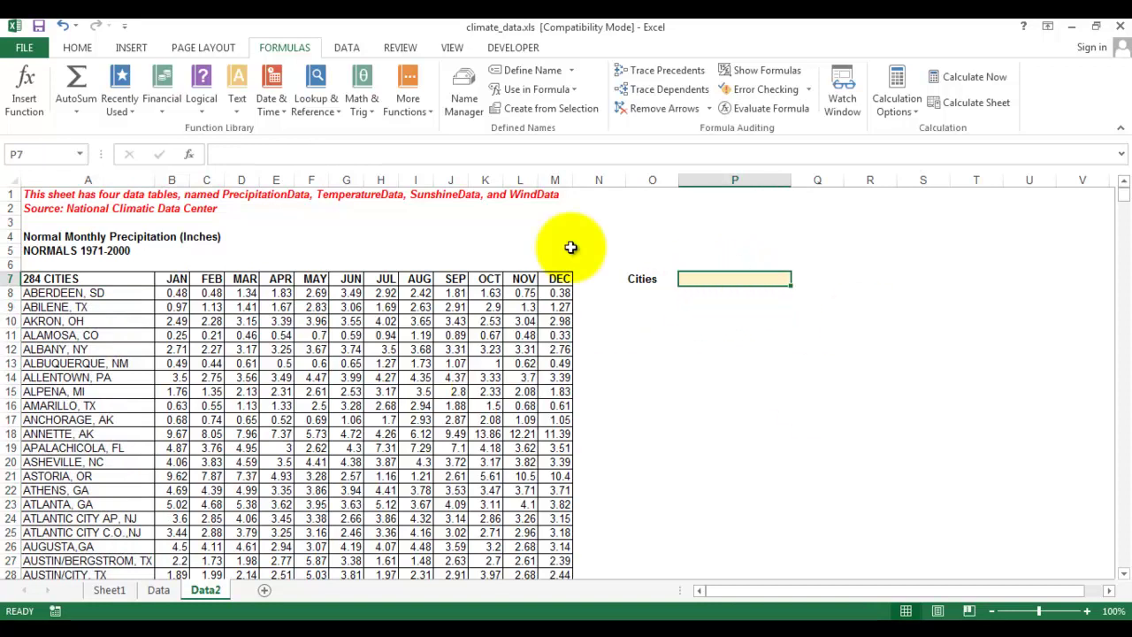
pyautogui.click(352, 47)
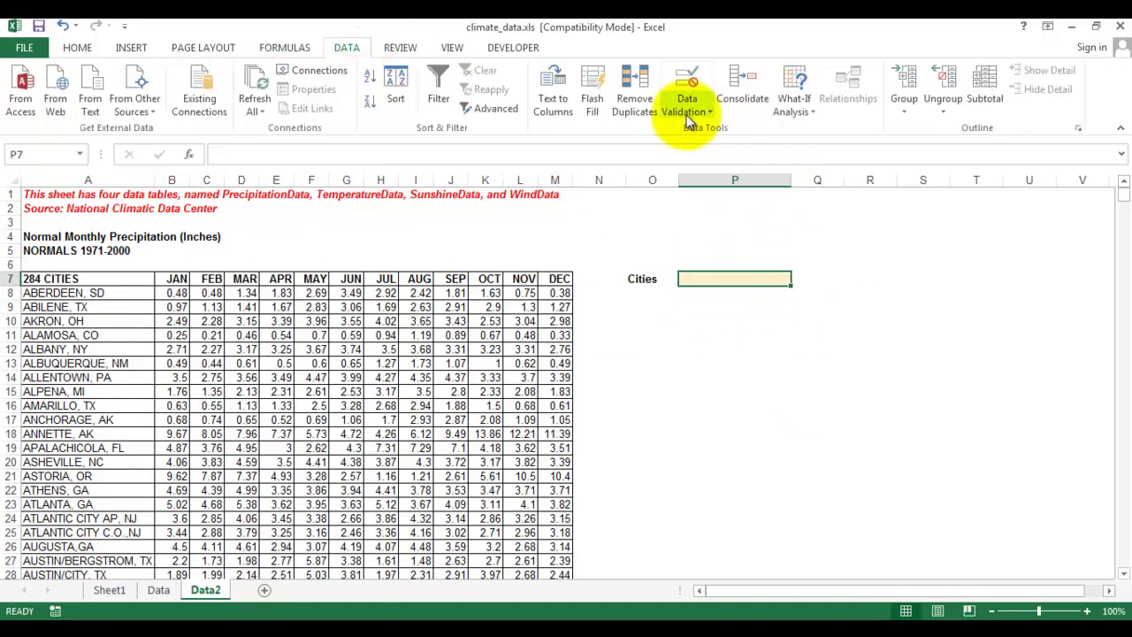
pyautogui.click(687, 81)
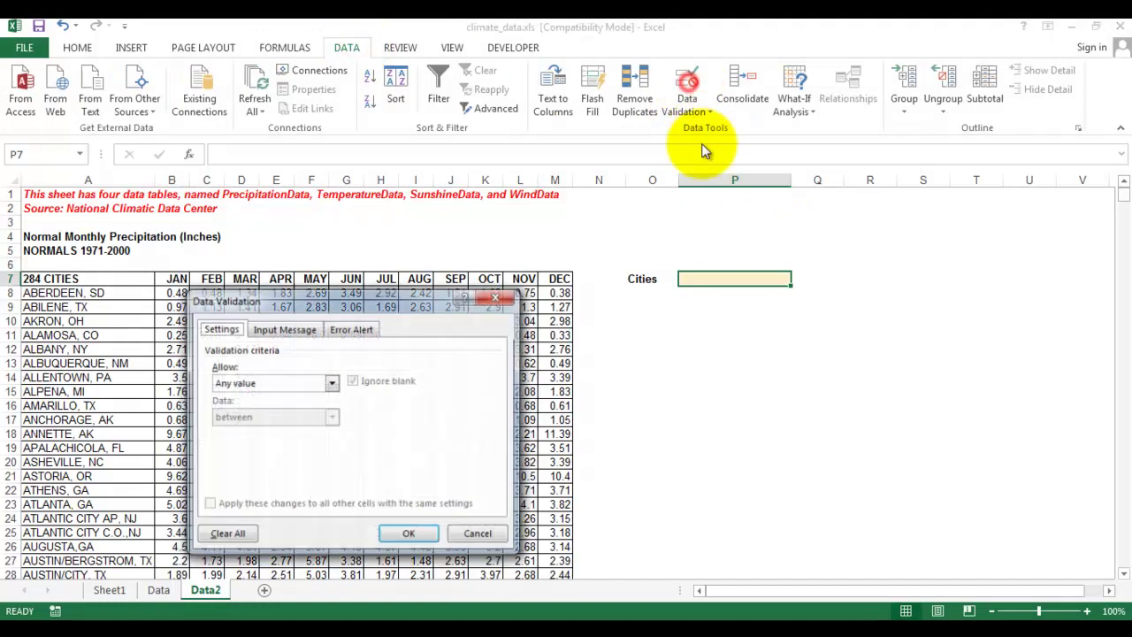
pyautogui.click(282, 386)
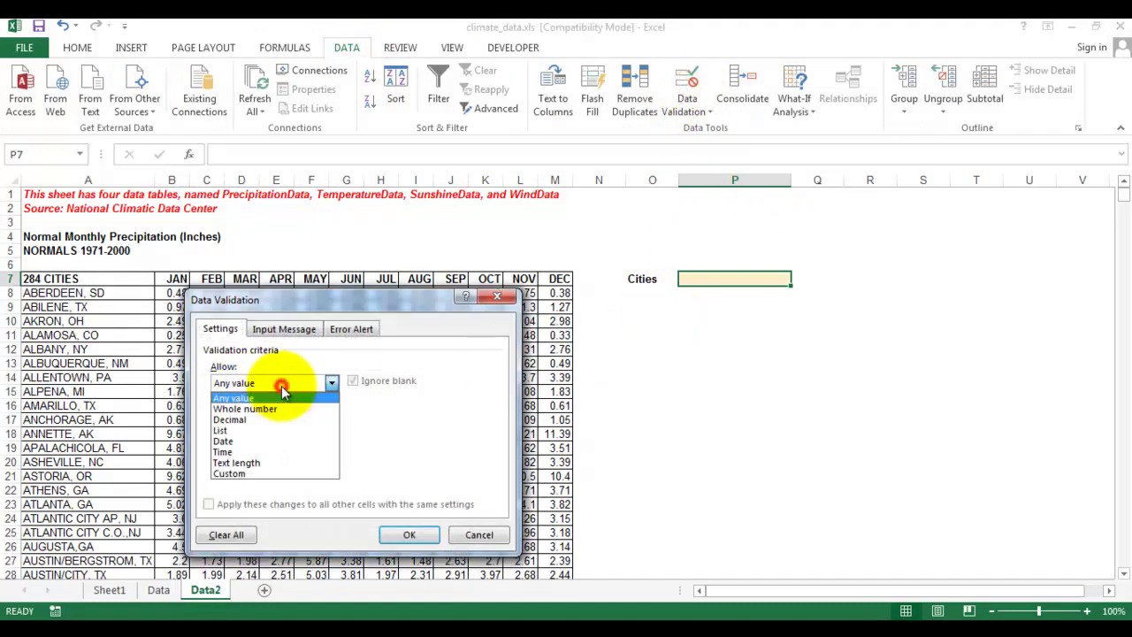
pyautogui.click(267, 432)
pyautogui.click(412, 450)
pyautogui.write('=')
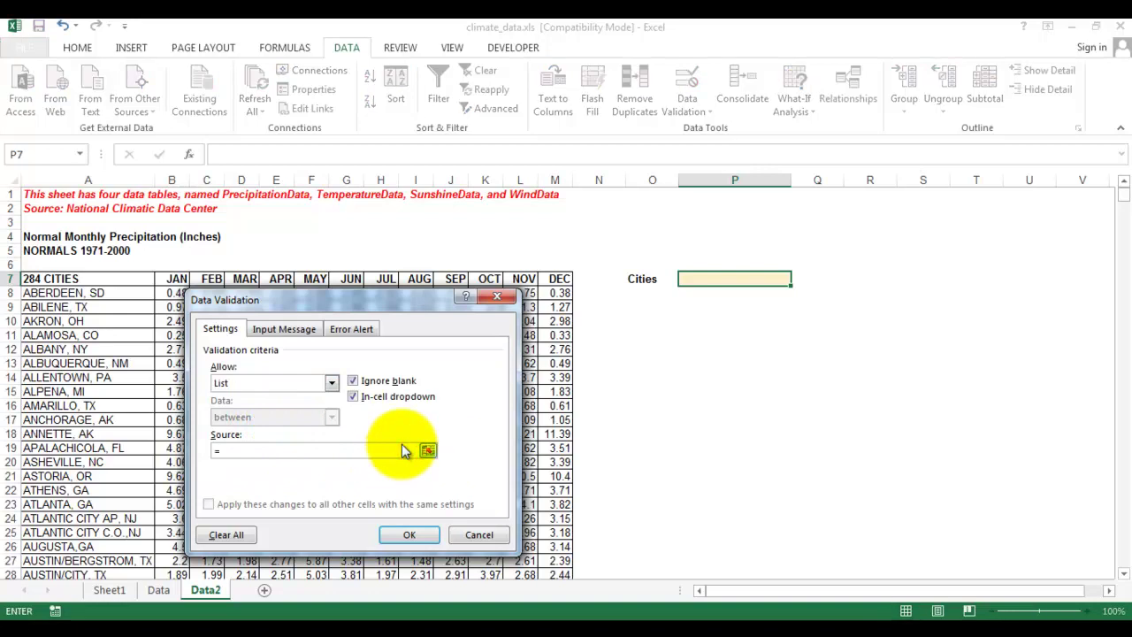
pyautogui.write('citylist1')
pyautogui.click(408, 536)
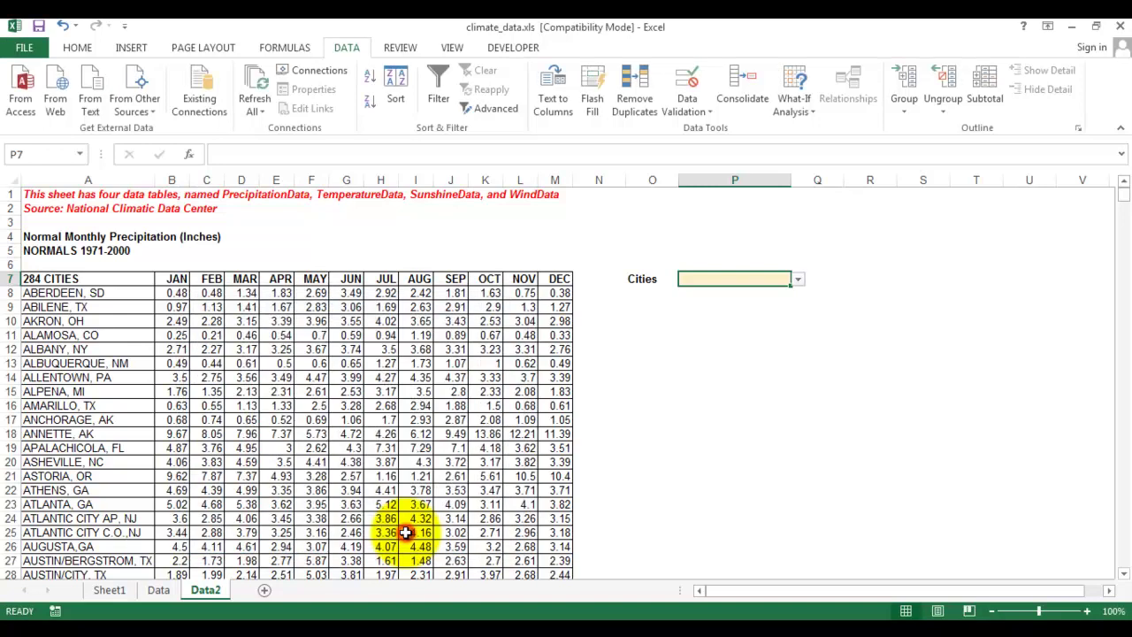
# Open P7's in-cell dropdown to check the city names, then close it without choosing
pyautogui.click(799, 281)
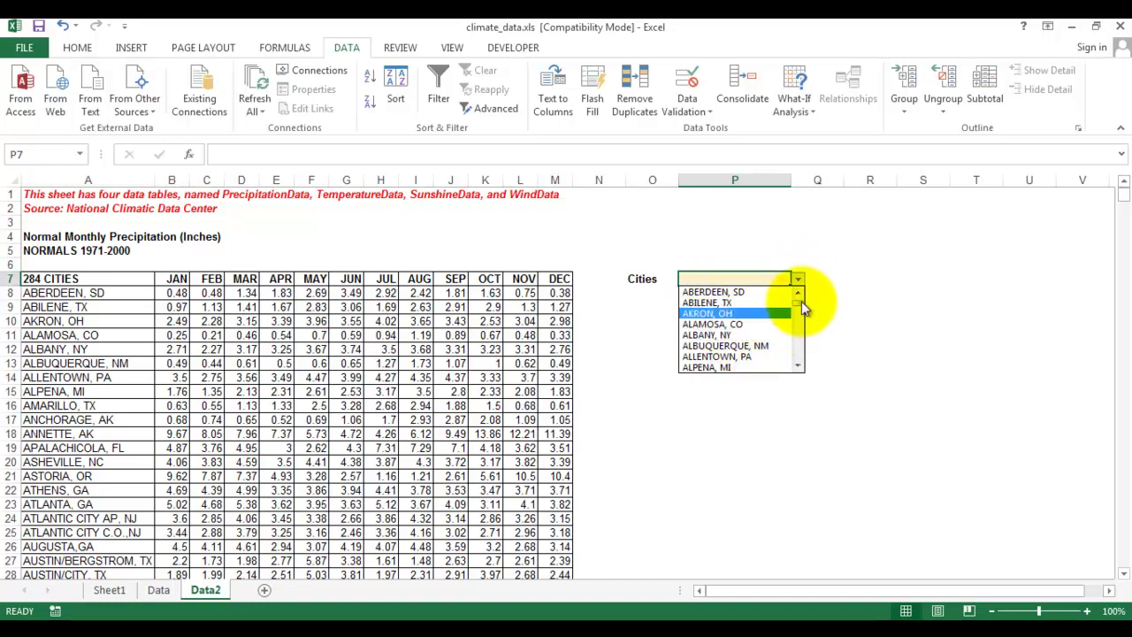
pyautogui.moveTo(798, 302)
pyautogui.mouseDown()
pyautogui.moveTo(796, 371)
pyautogui.moveTo(798, 299)
pyautogui.mouseUp()
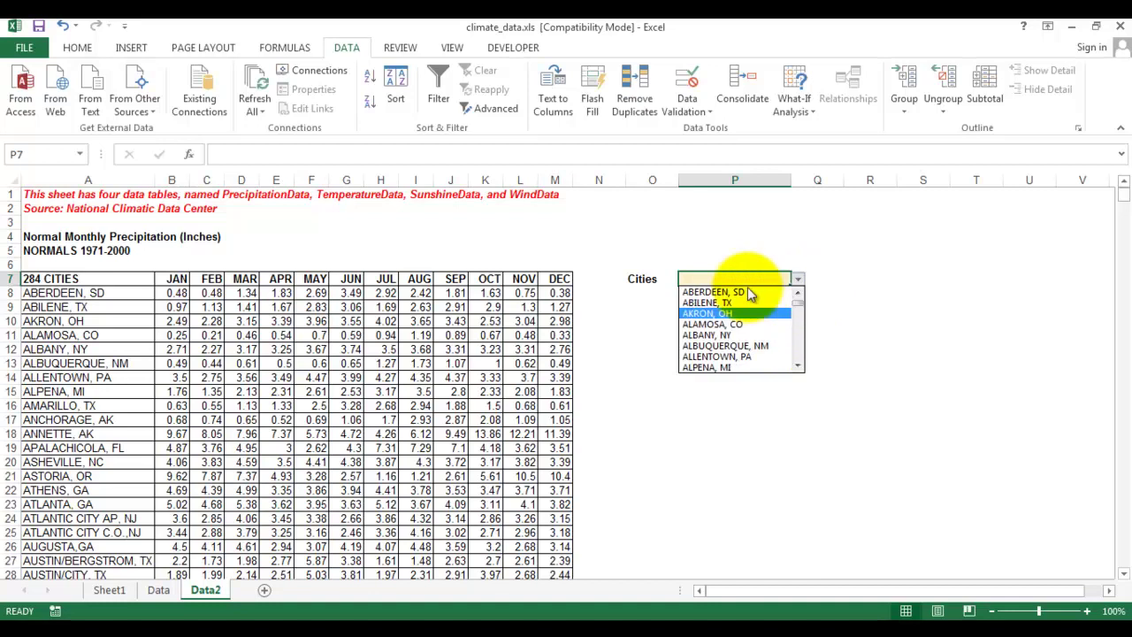
pyautogui.press('Escape')
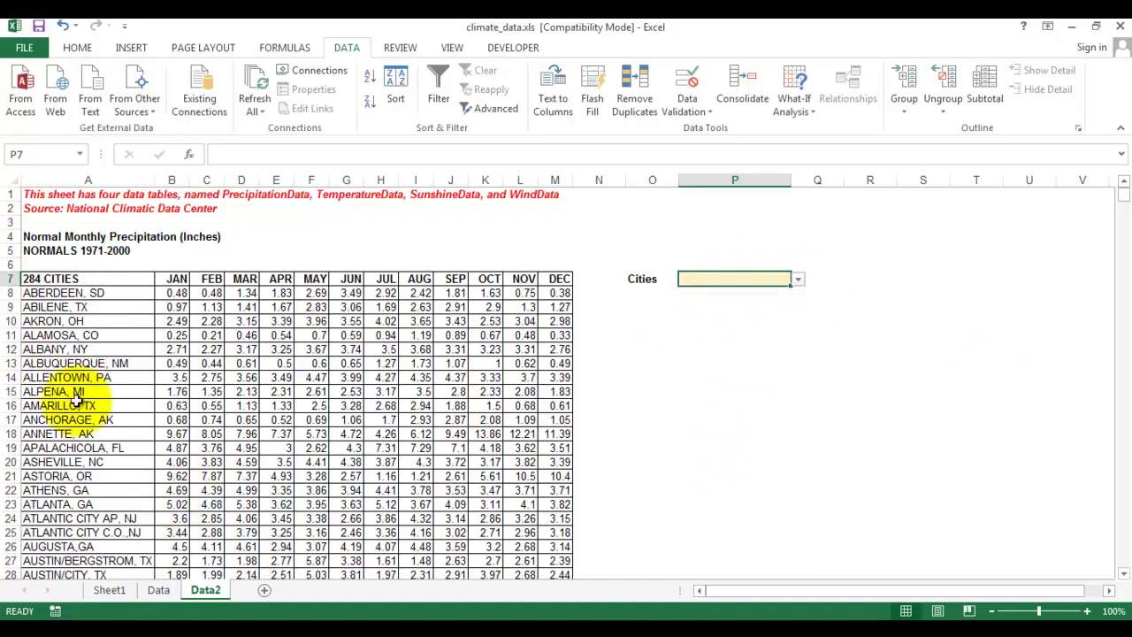
pyautogui.click(759, 351)
pyautogui.click(766, 279)
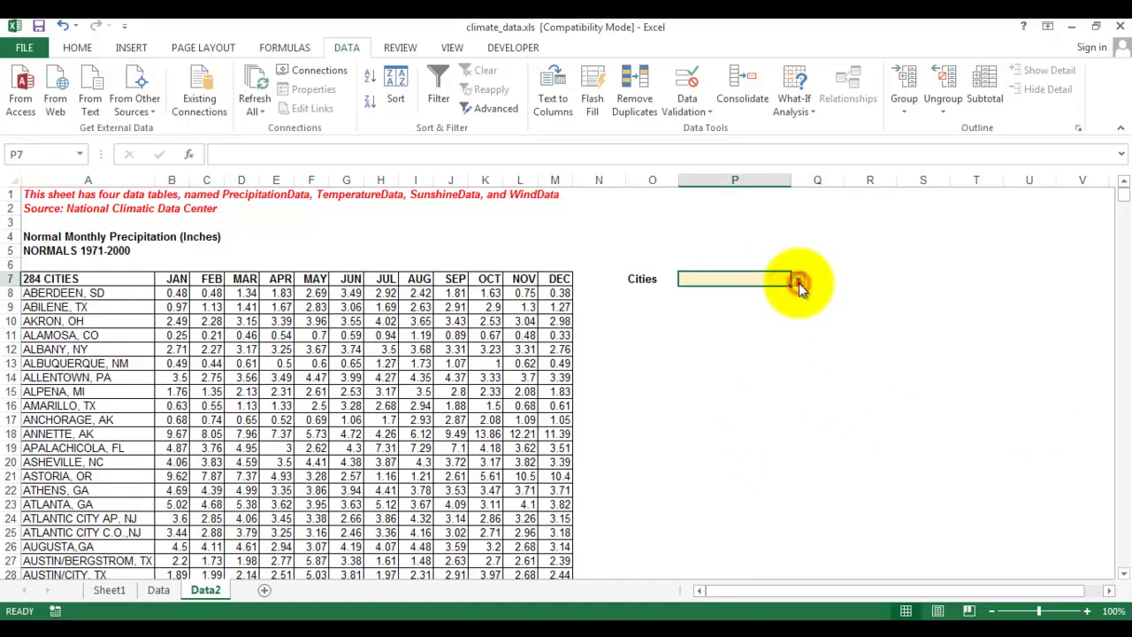
pyautogui.click(725, 334)
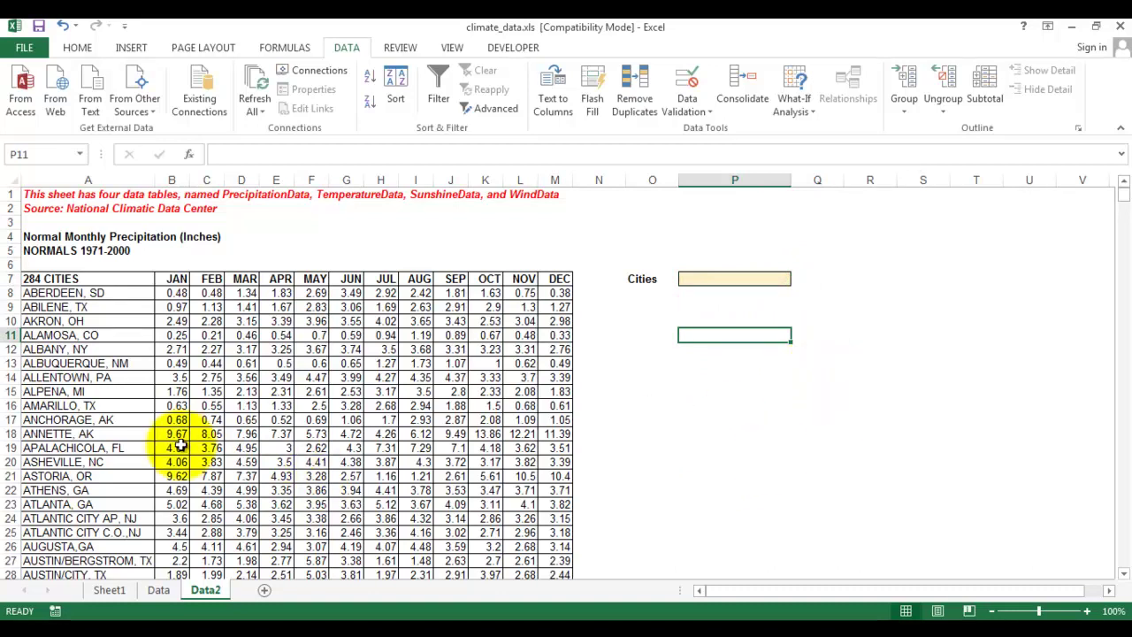
# Insert an empty Line with Markers chart and move it below the Cities cell
pyautogui.click(137, 51)
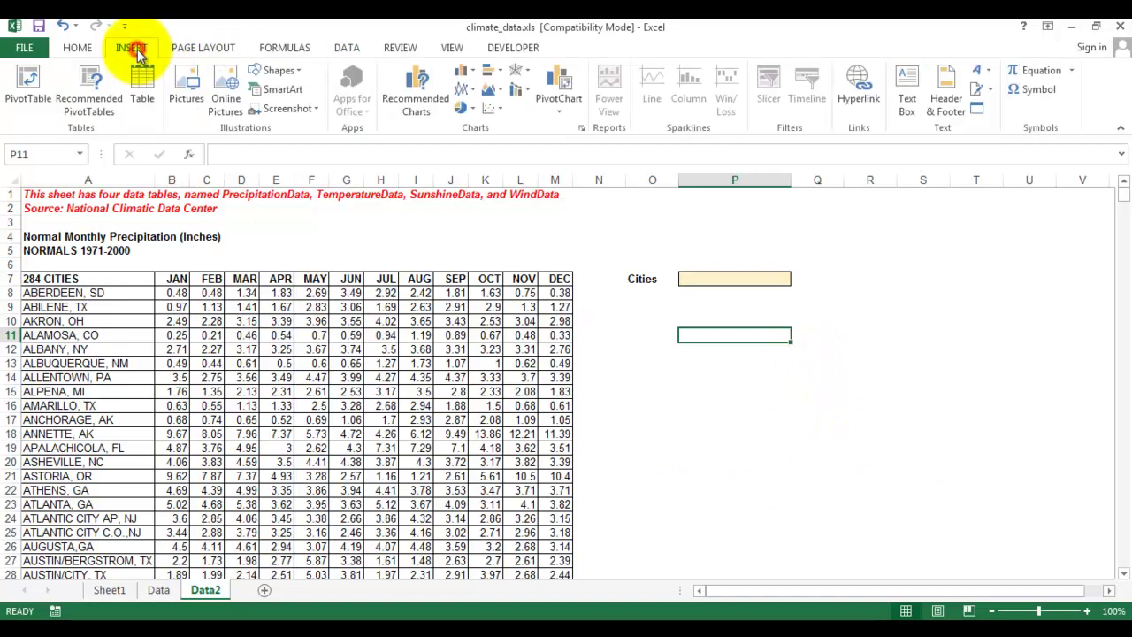
pyautogui.click(467, 91)
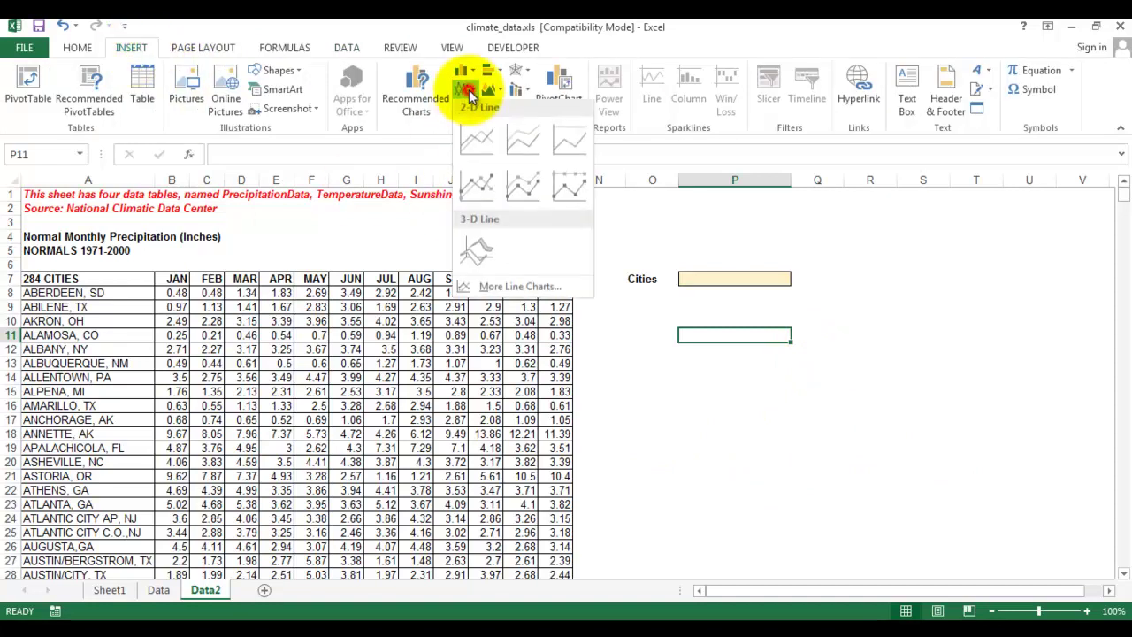
pyautogui.click(482, 183)
pyautogui.moveTo(523, 298); pyautogui.dragTo(777, 354)
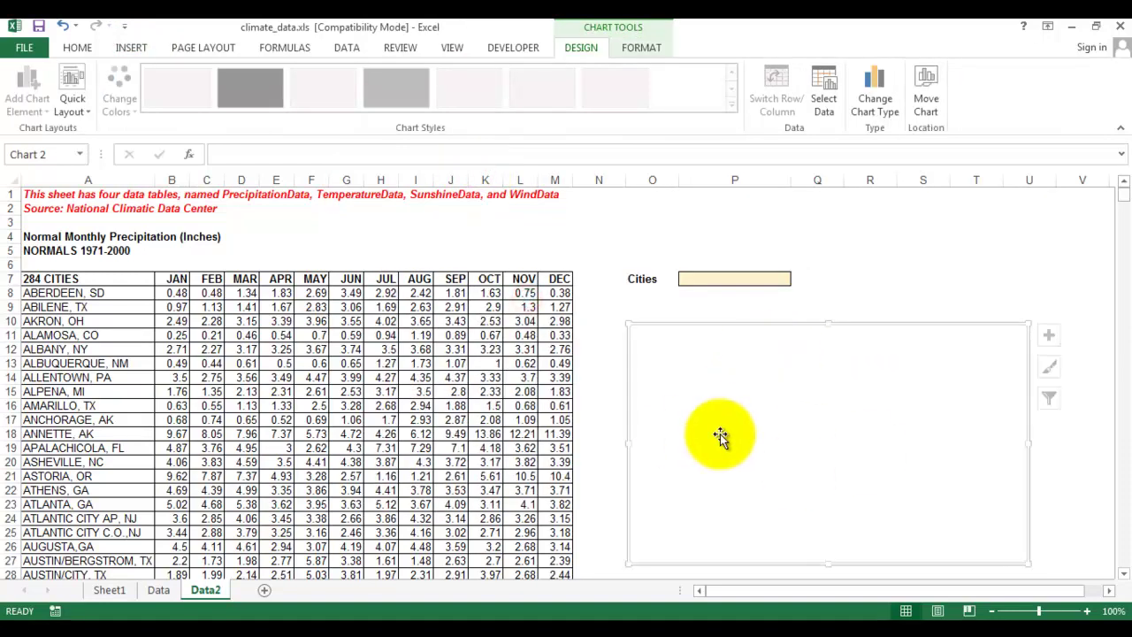
# Fill the chart area with light gold
pyautogui.click(640, 49)
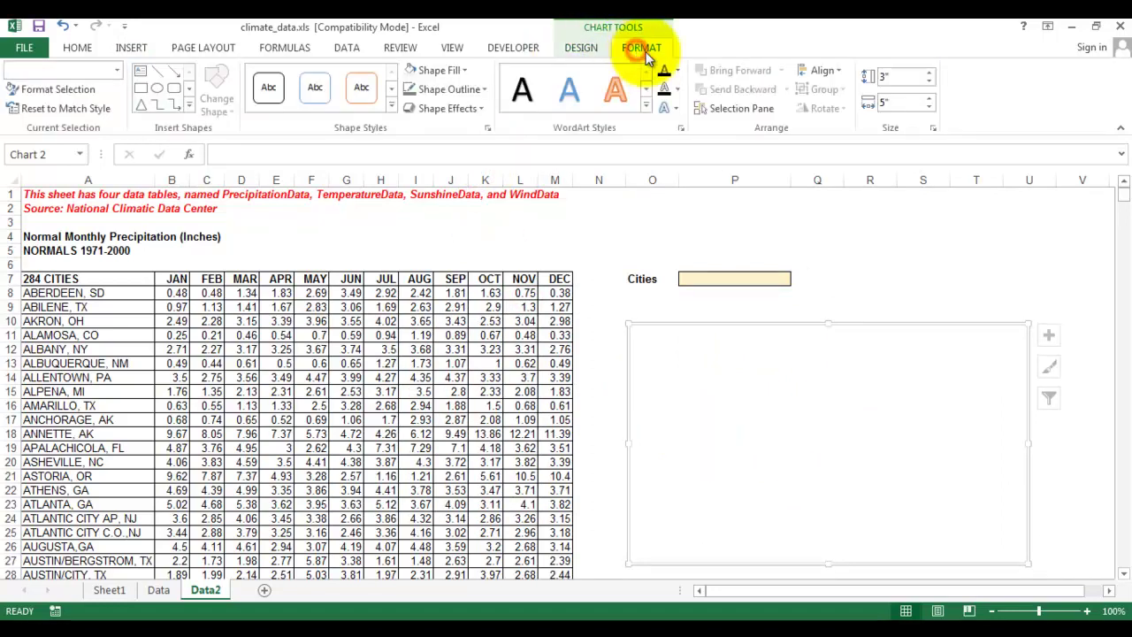
pyautogui.click(439, 70)
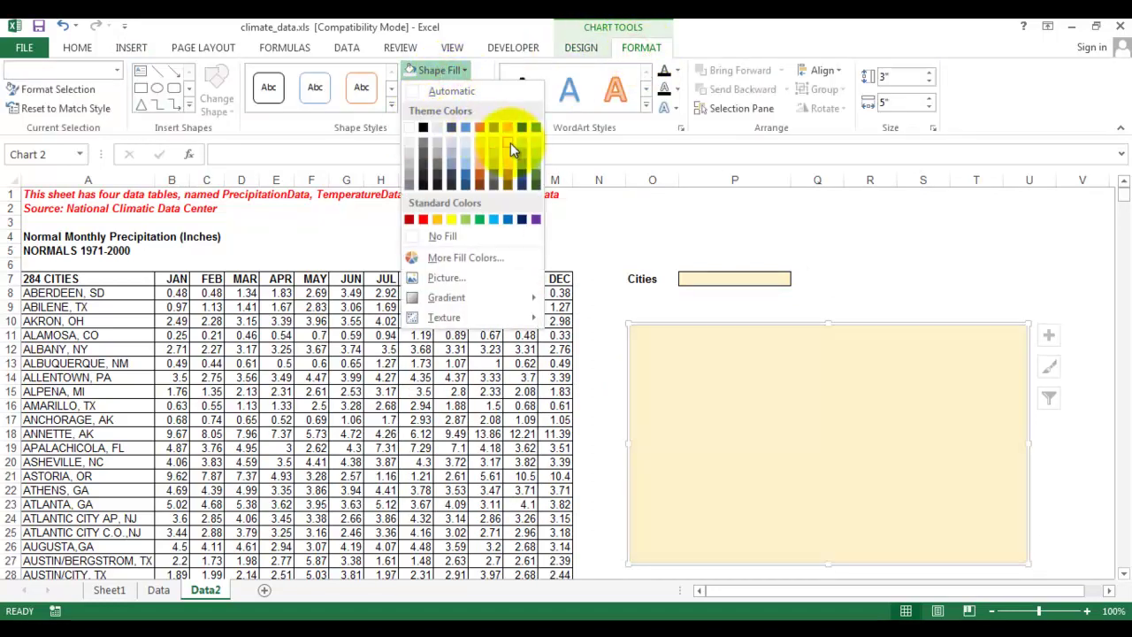
pyautogui.click(506, 144)
pyautogui.click(778, 428)
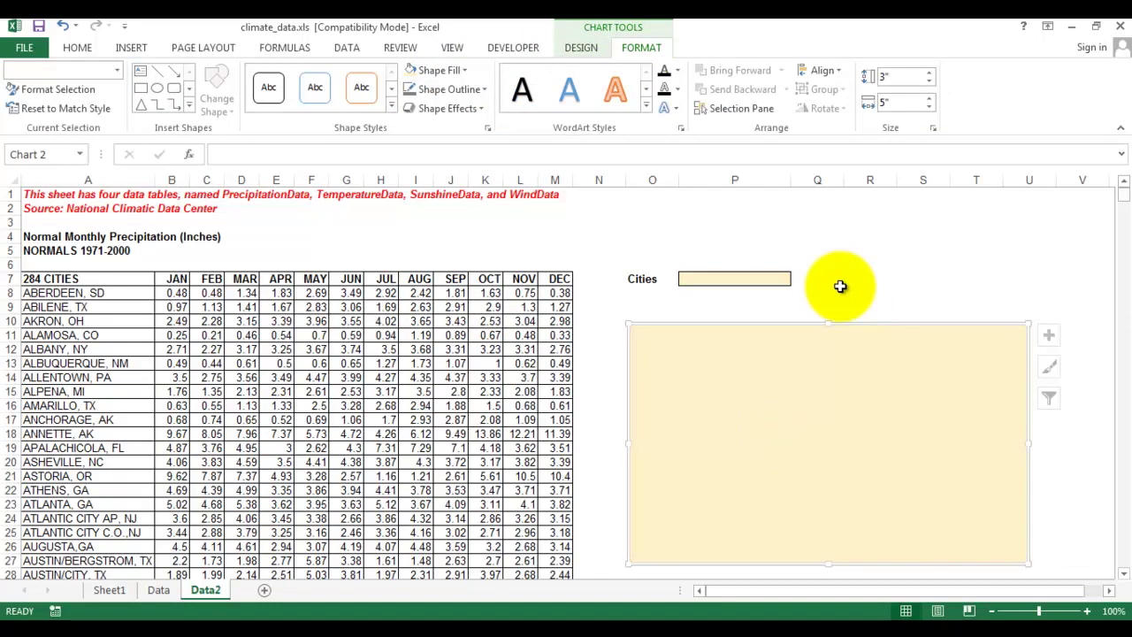
pyautogui.click(841, 283)
pyautogui.click(677, 417)
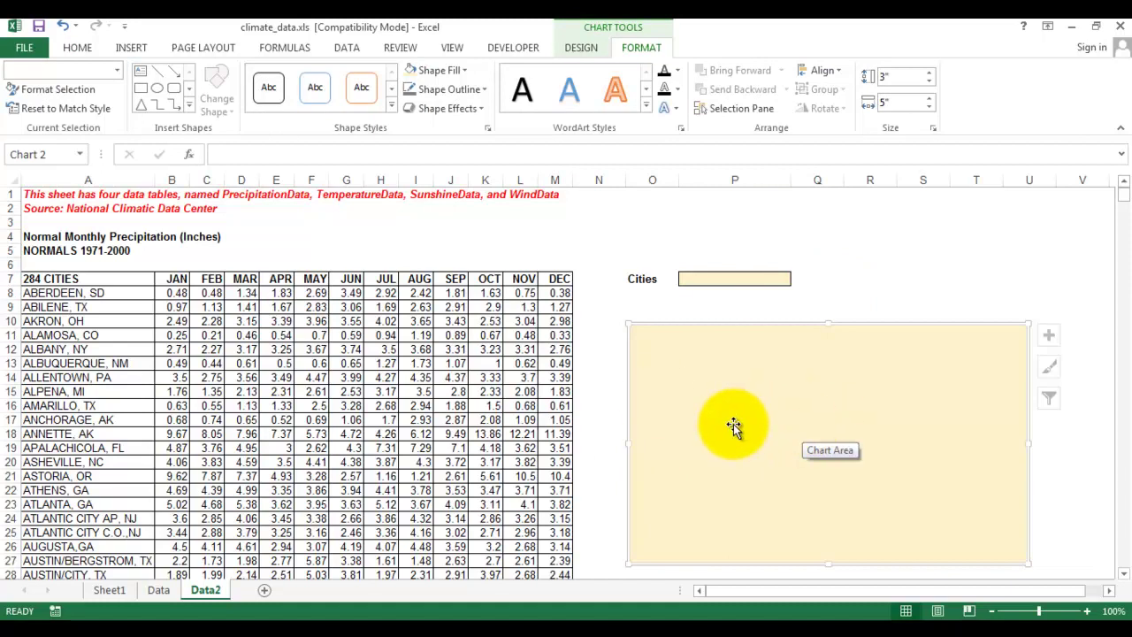
# Pick ABILENE, TX and then ALAMOSA, CO in P7's city dropdown
pyautogui.click(772, 279)
pyautogui.click(797, 280)
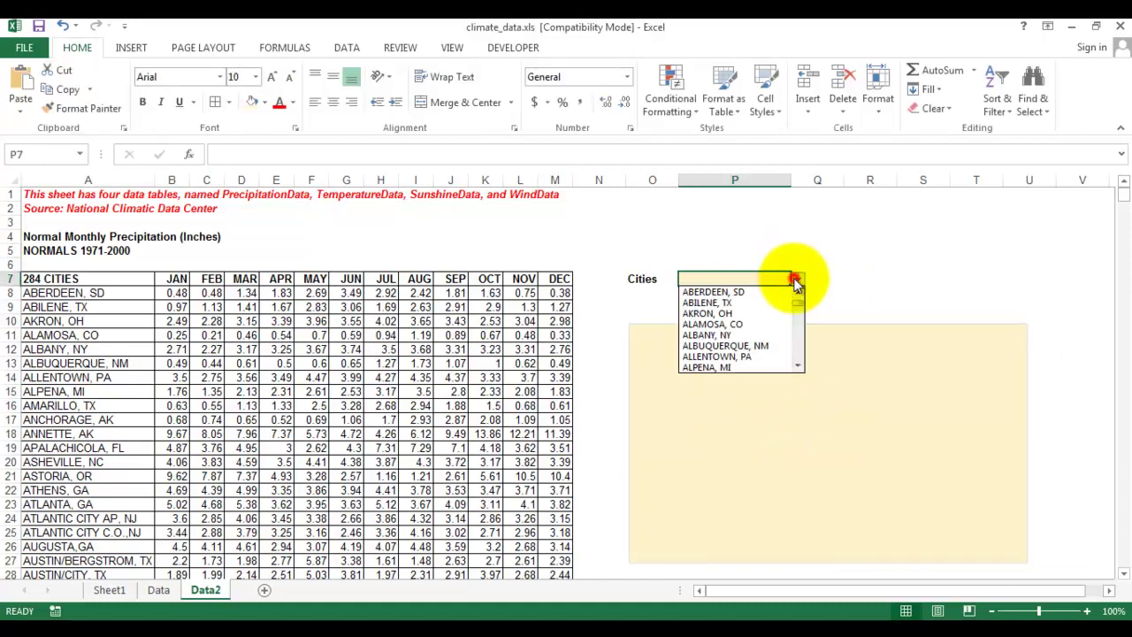
pyautogui.click(773, 297)
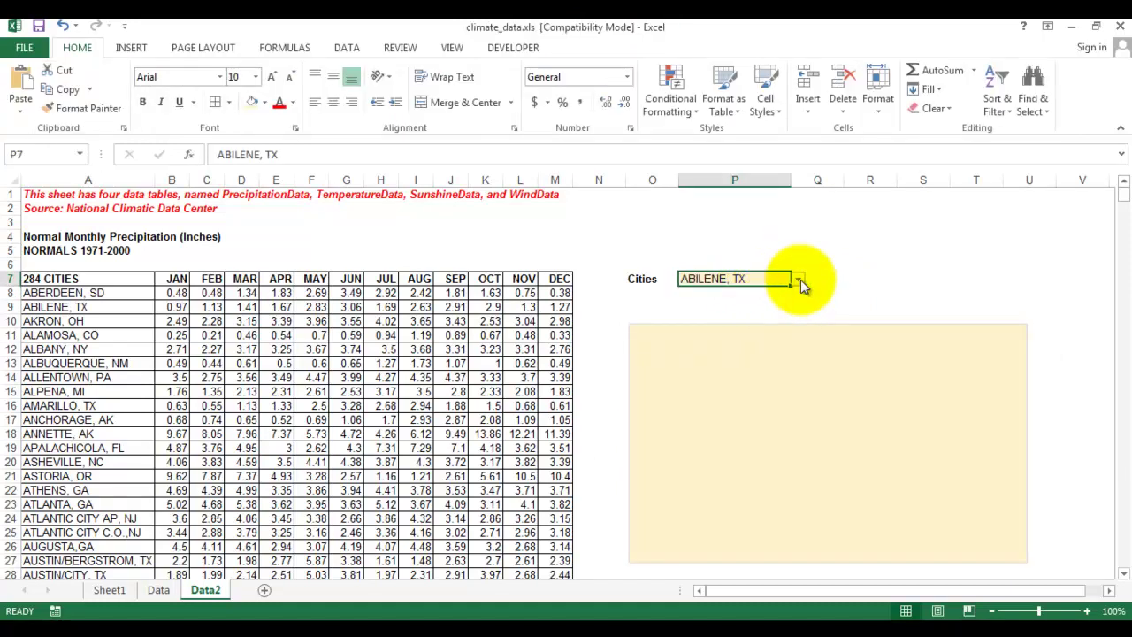
pyautogui.click(800, 280)
pyautogui.click(750, 326)
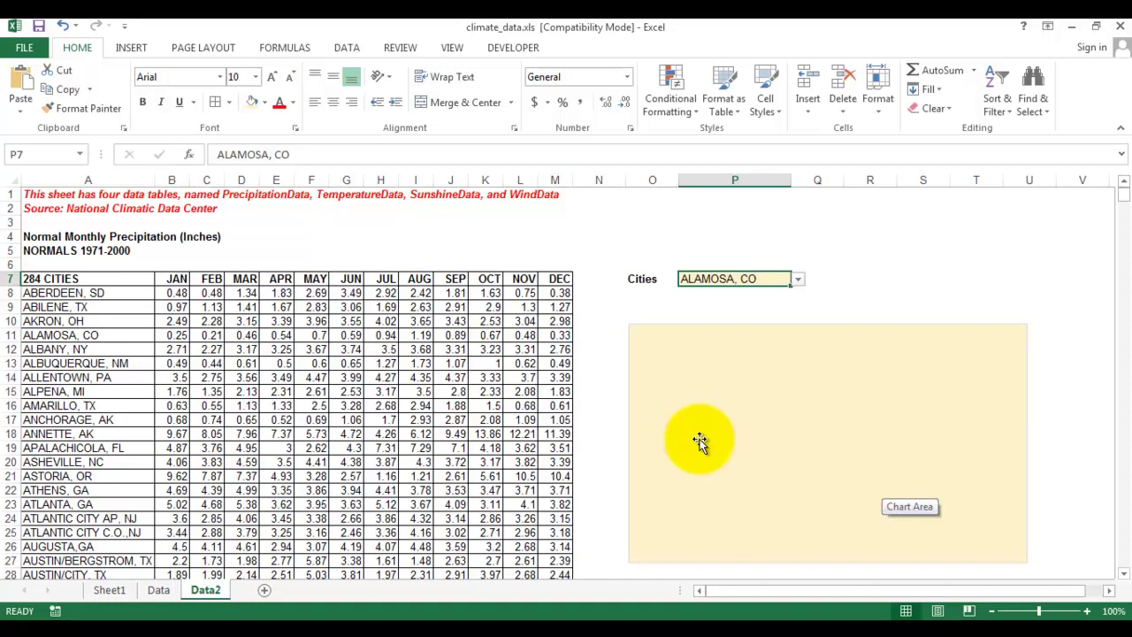
# Type the skeleton =index():index() into cell P6
pyautogui.click(668, 263)
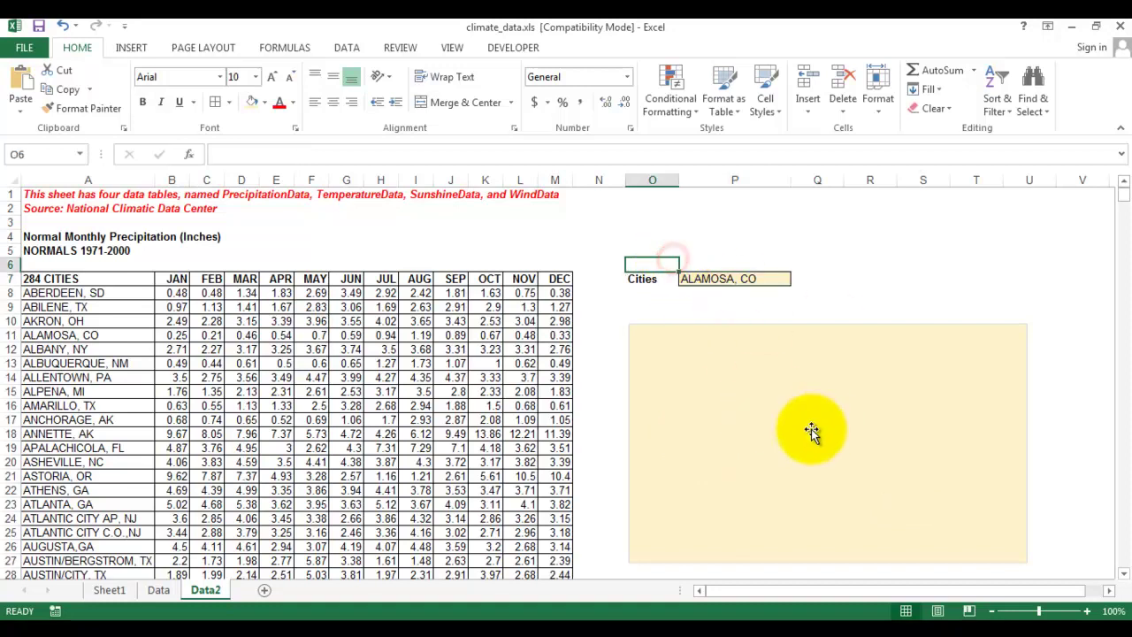
pyautogui.click(707, 265)
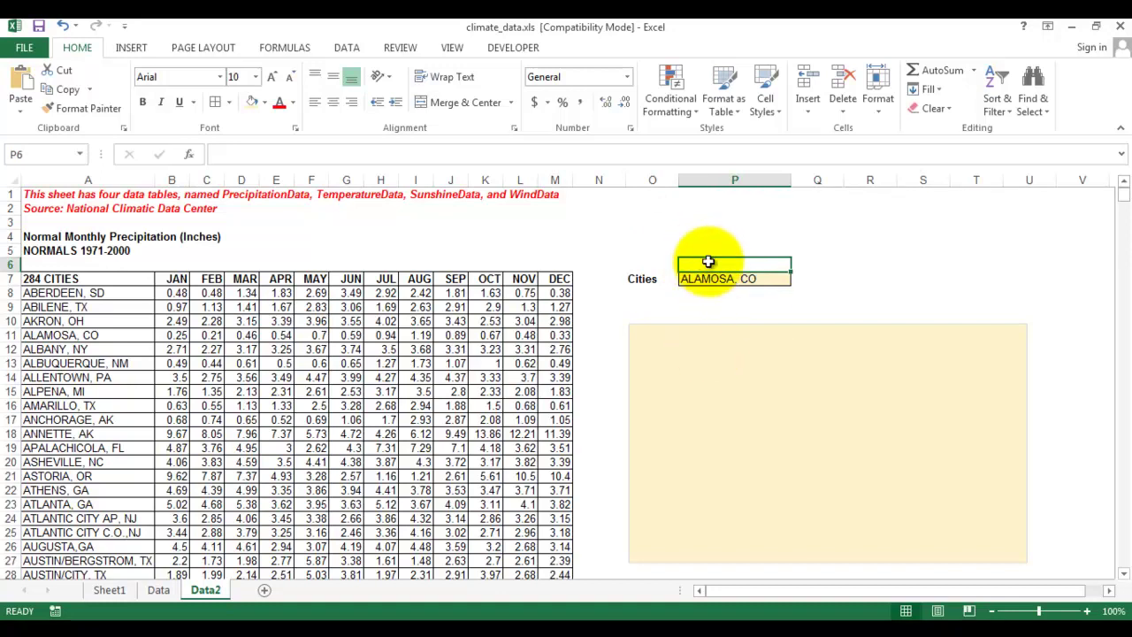
pyautogui.write('=')
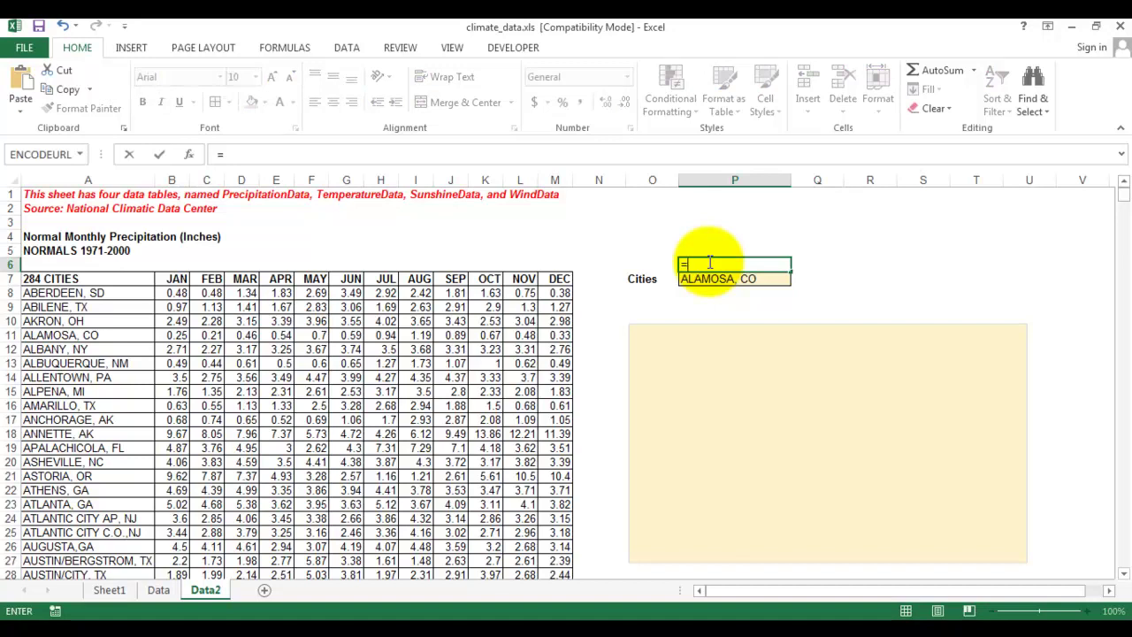
pyautogui.write('ind')
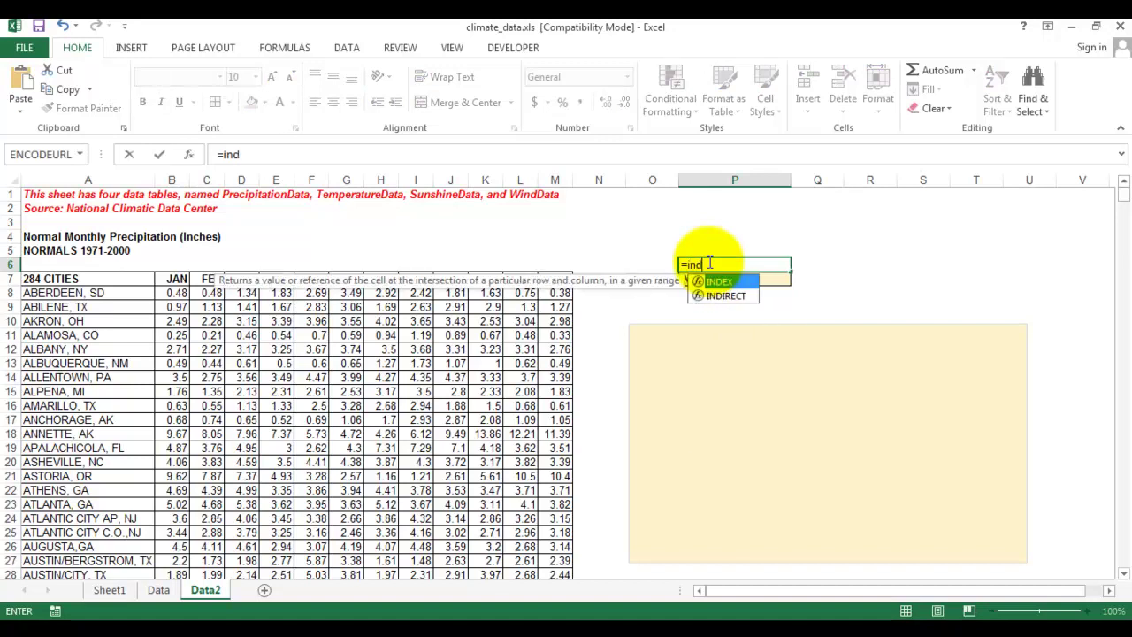
pyautogui.write('ex()')
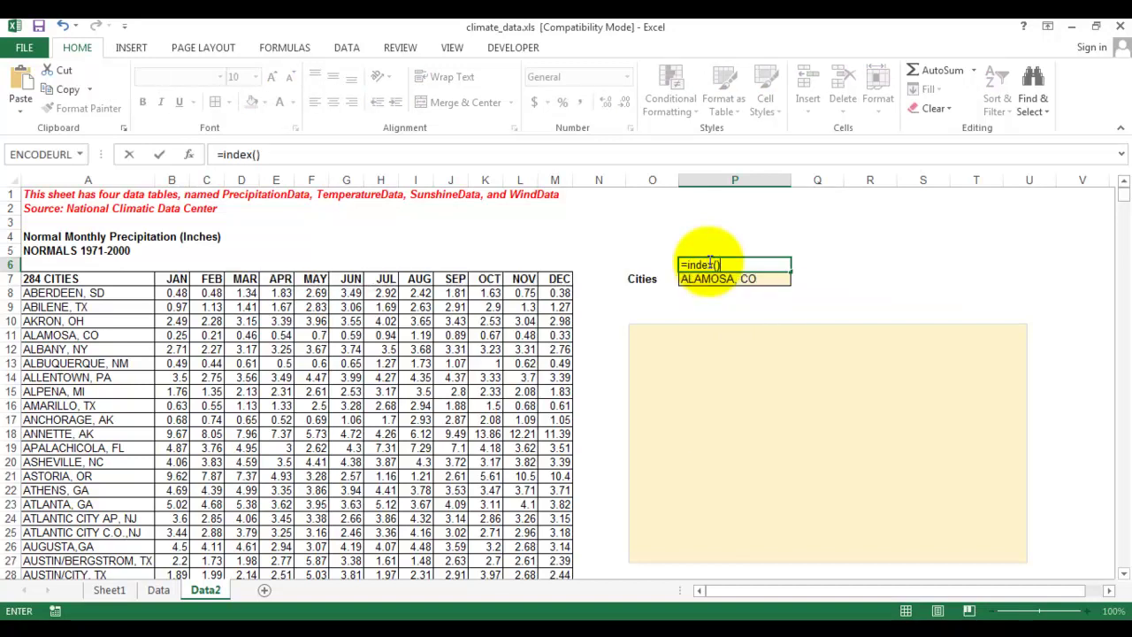
pyautogui.write(':index()')
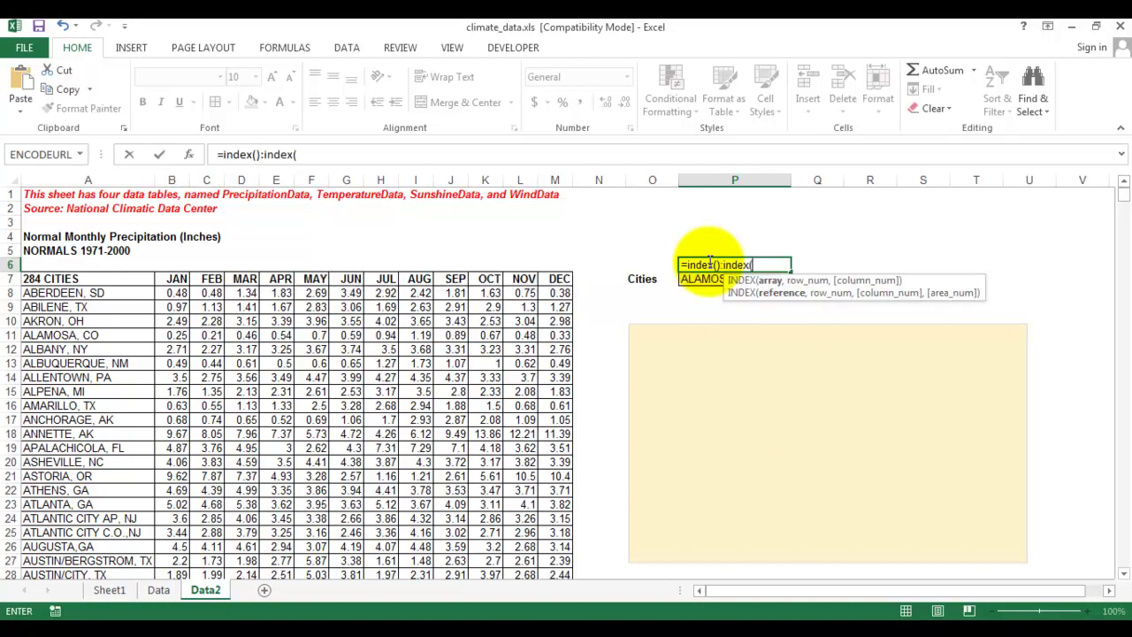
pyautogui.click(709, 263)
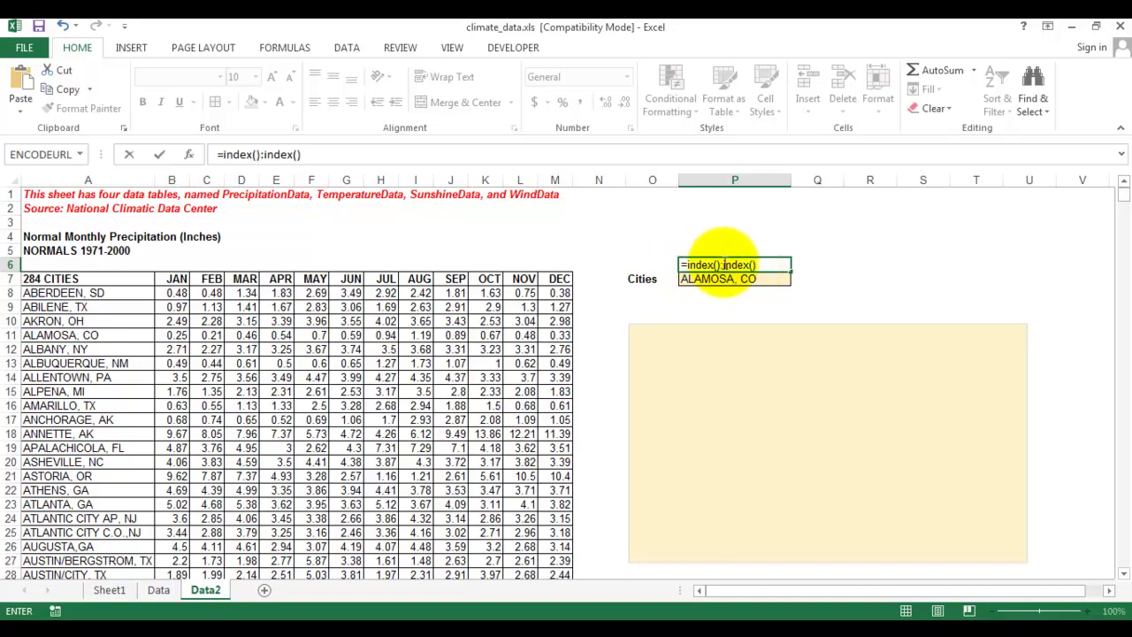
pyautogui.click(719, 264)
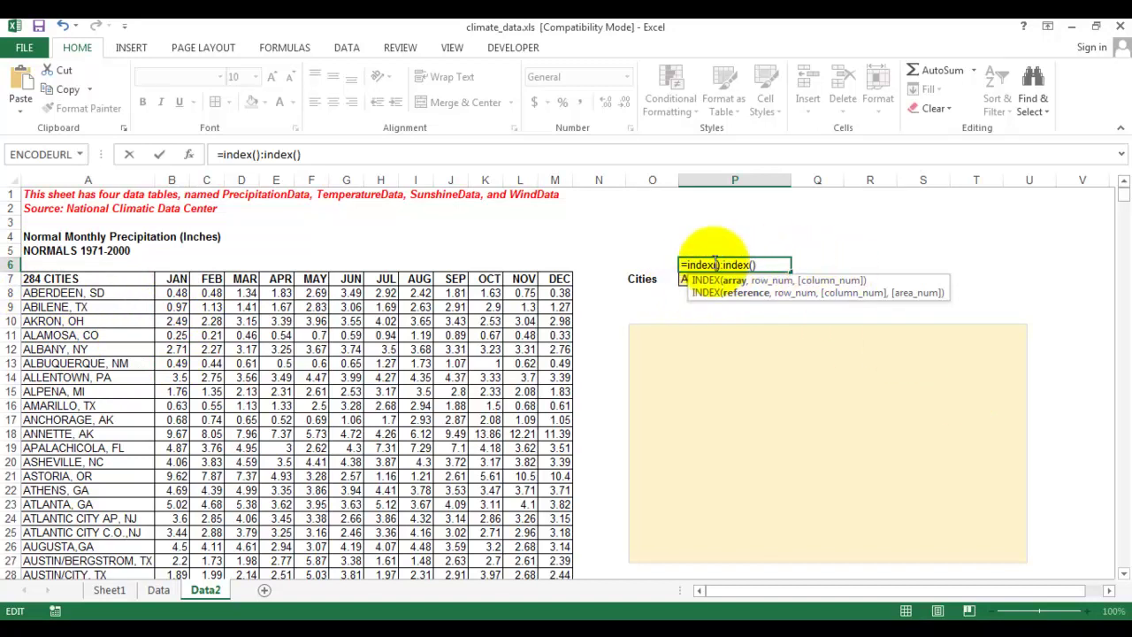
# Make the first INDEX's array the absolute January column $B$8:$B$291
pyautogui.click(176, 295)
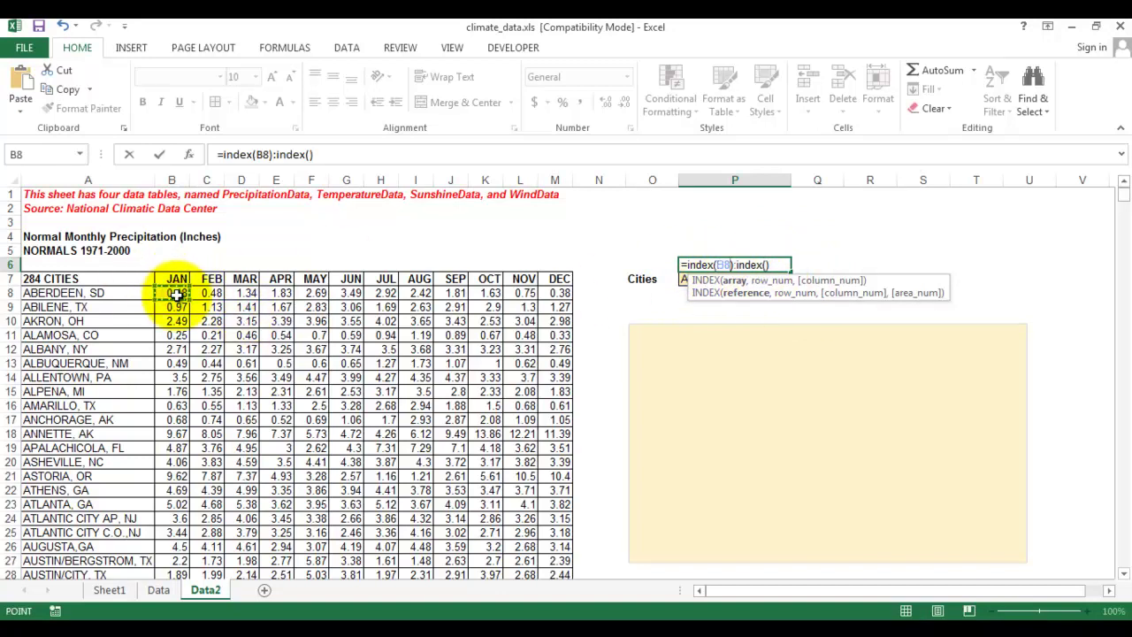
pyautogui.hotkey('ctrl', 'shift', 'Down')
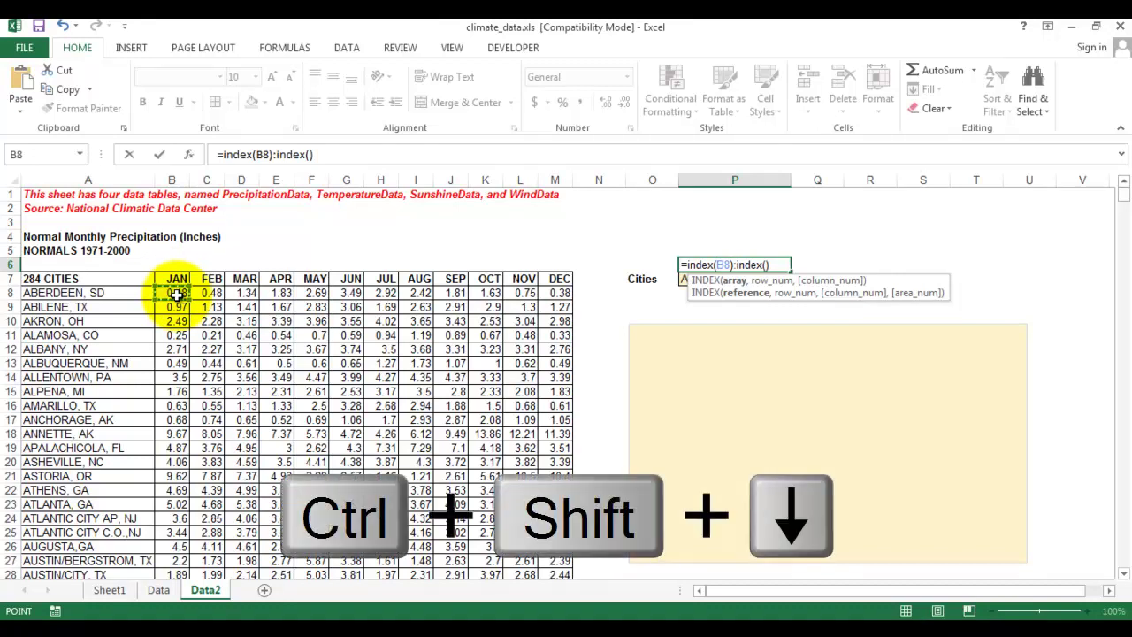
pyautogui.hotkey('ctrl', 'shift', 'Down')
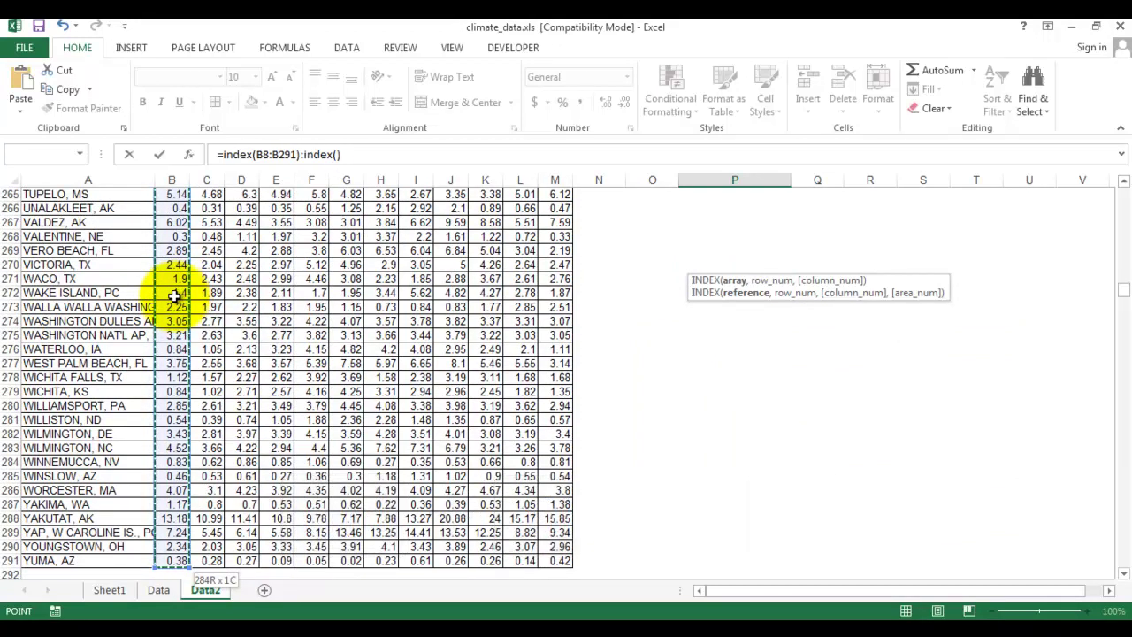
pyautogui.press('F4')
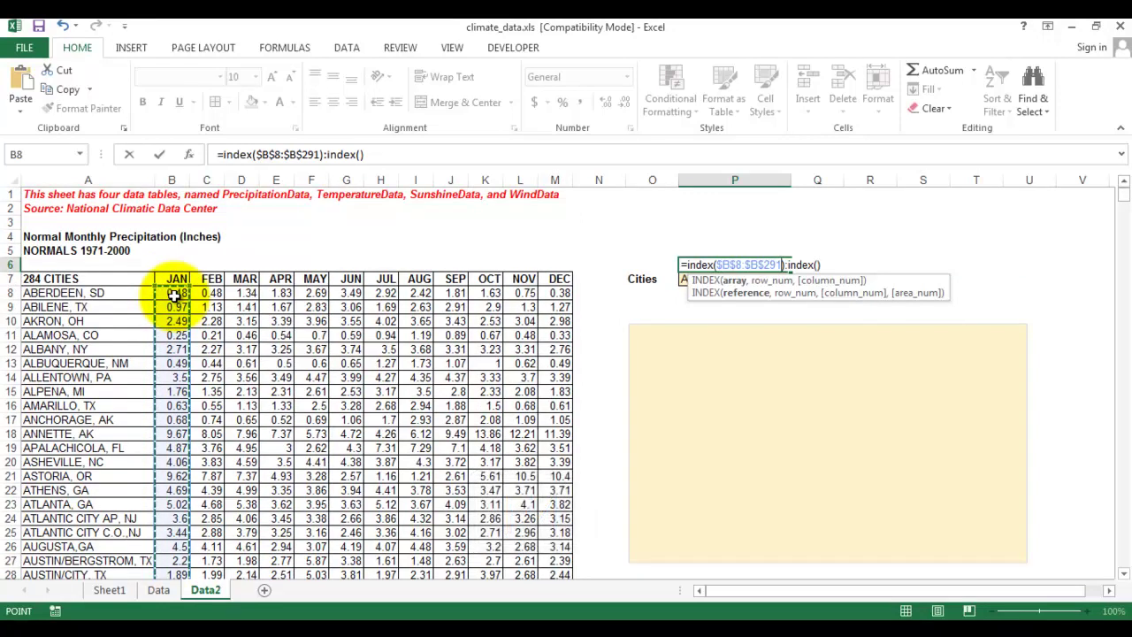
# Add a MATCH row argument to the first INDEX using the absolute city cell $P$7
pyautogui.write(',')
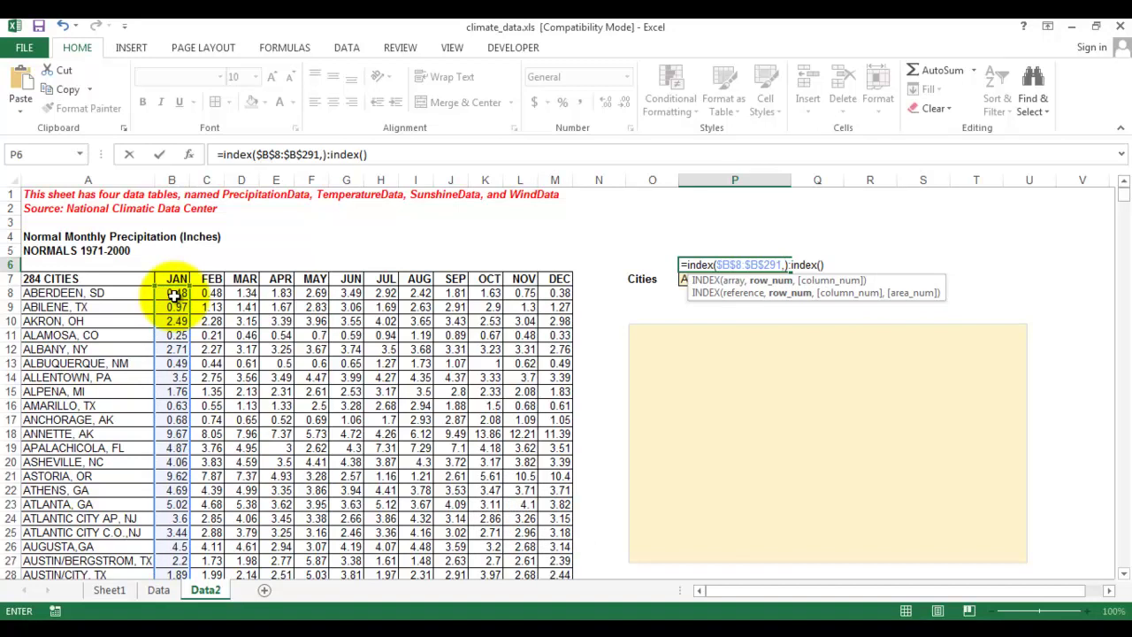
pyautogui.write('match')
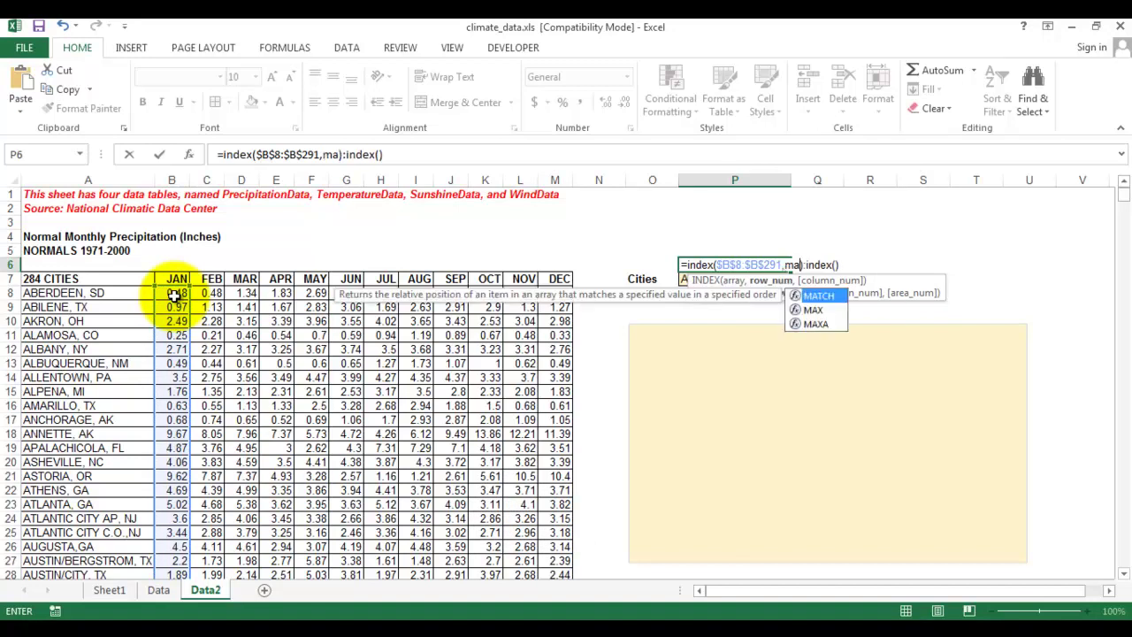
pyautogui.write('(')
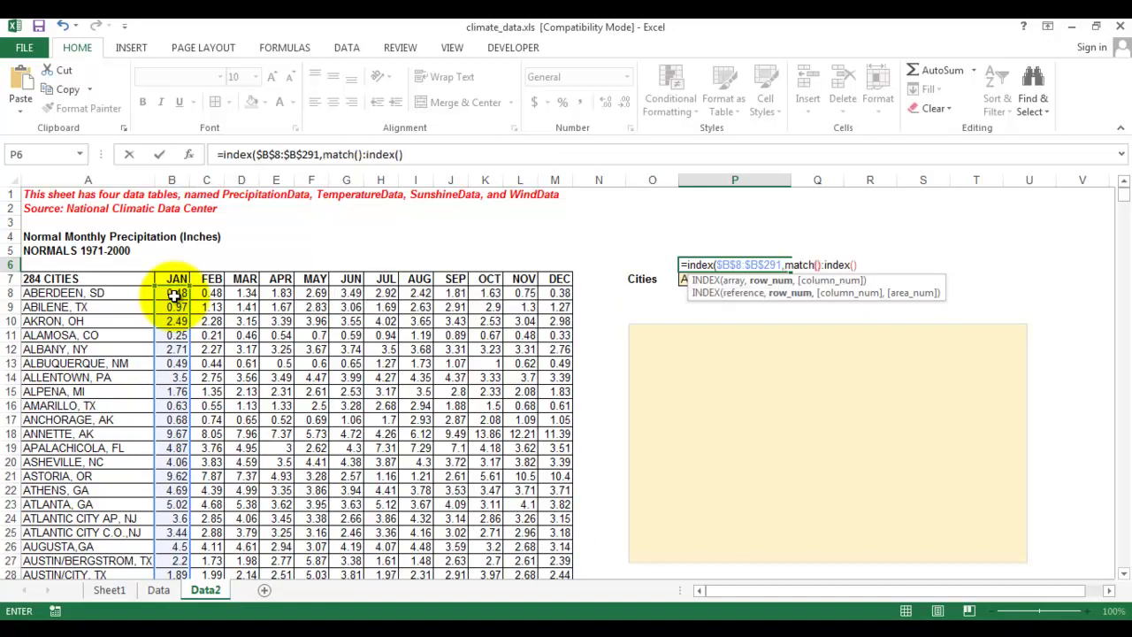
pyautogui.press('Left')
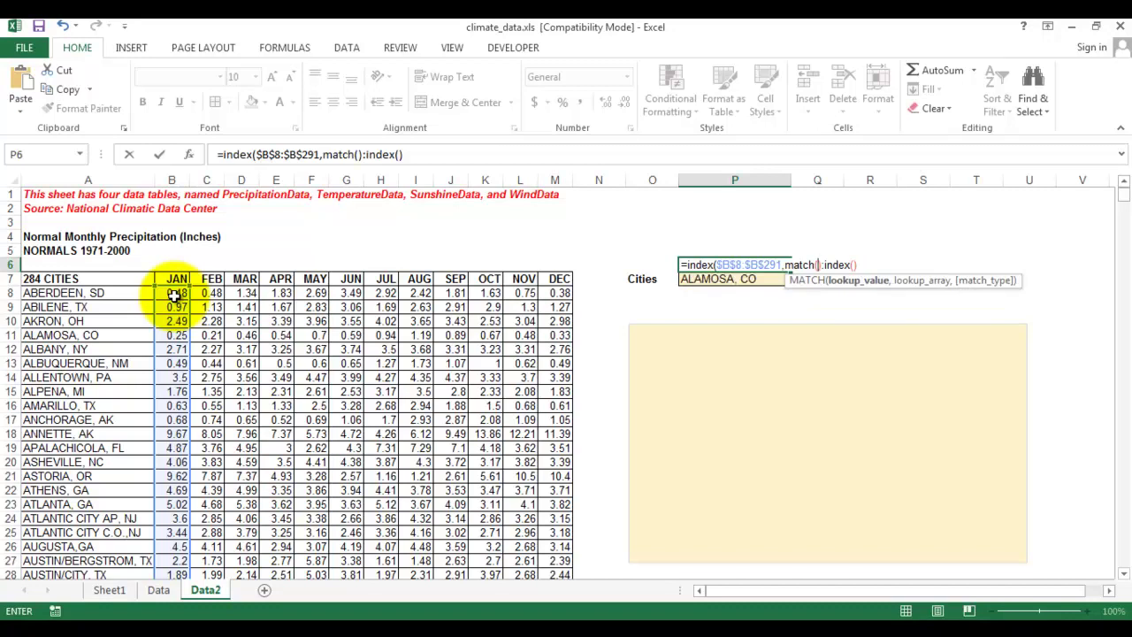
pyautogui.press('Down')
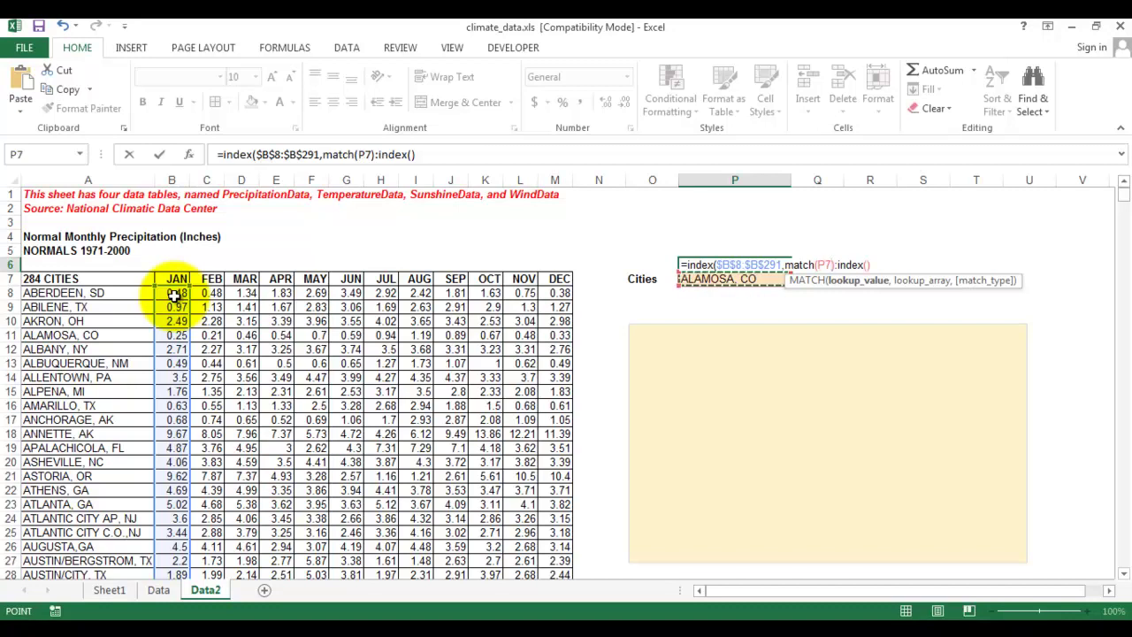
pyautogui.press('F4')
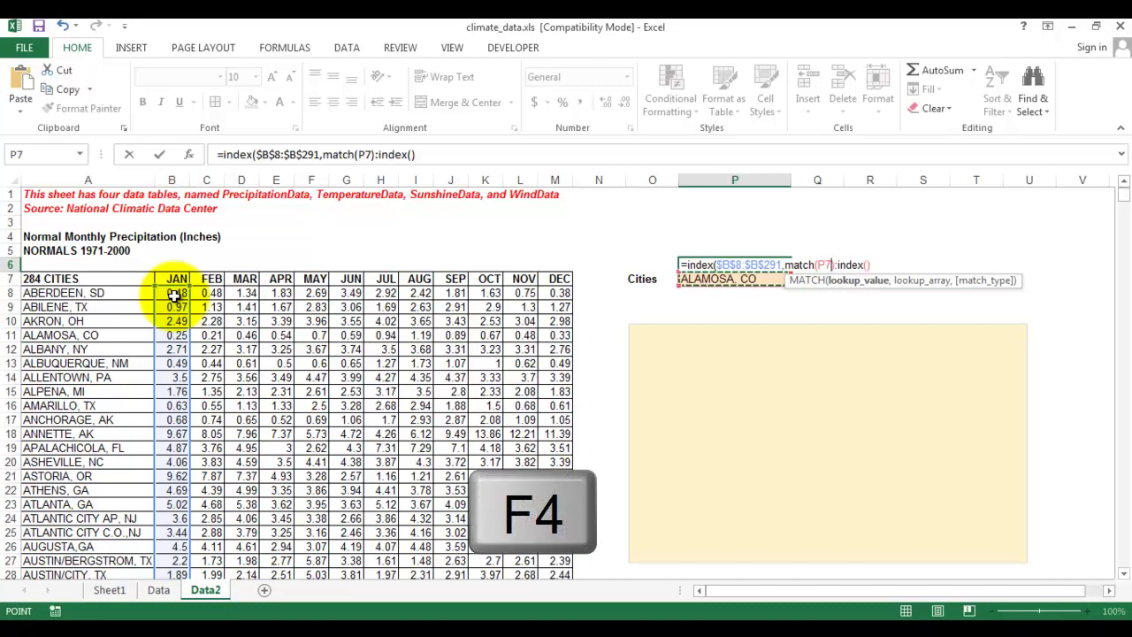
pyautogui.press('F4')
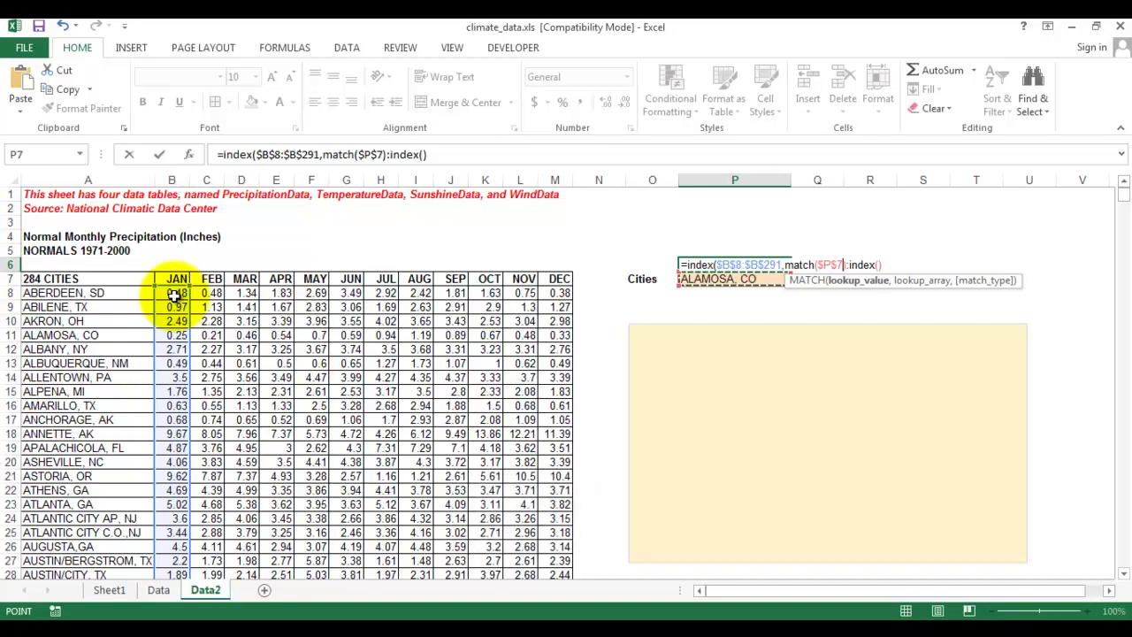
# Point MATCH's lookup range at CityList (A8:A291) and finish the first INDEX's arguments
pyautogui.write(',')
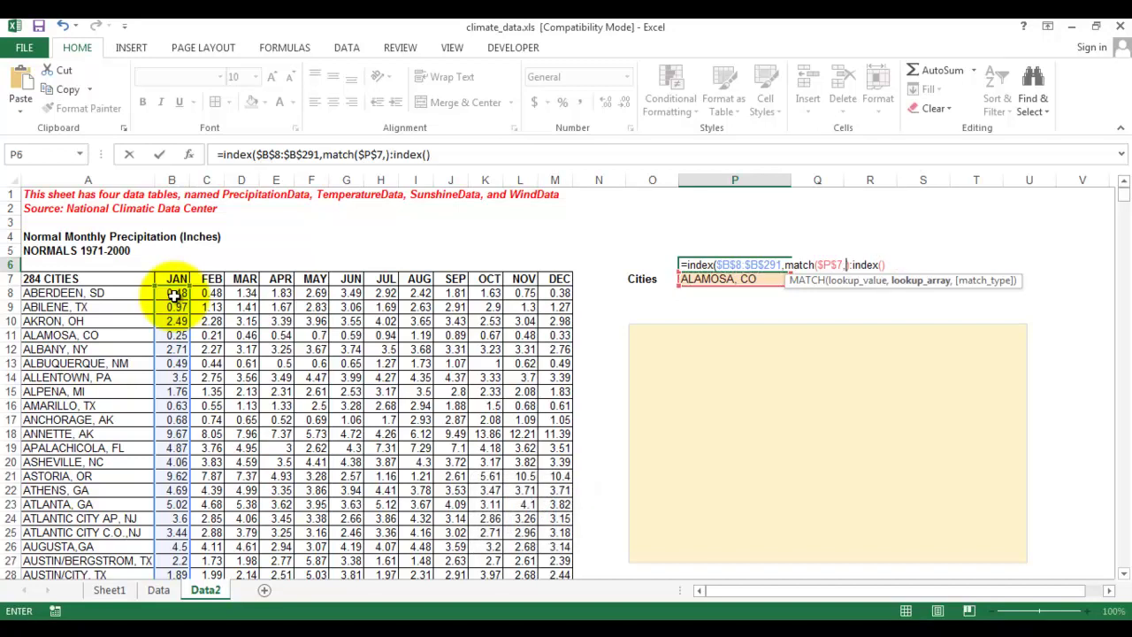
pyautogui.press('Left')
pyautogui.press('Left')
pyautogui.press('Left')
pyautogui.press('Down')
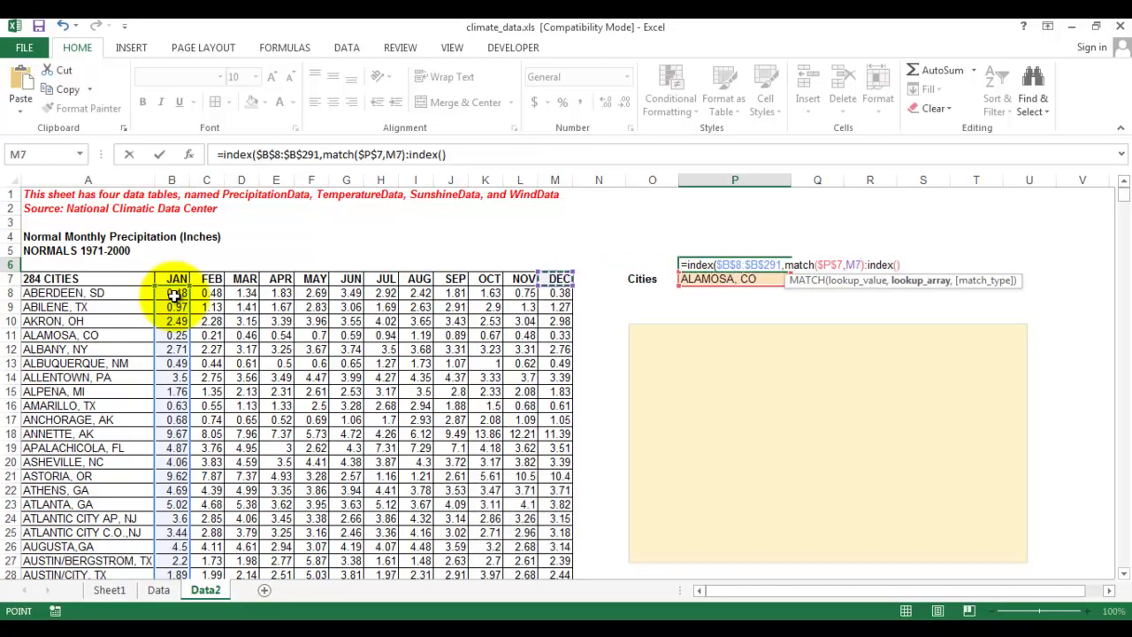
pyautogui.press('Left')
pyautogui.press('Left')
pyautogui.press('Left')
pyautogui.press('Left')
pyautogui.press('Left')
pyautogui.press('Left')
pyautogui.press('Left')
pyautogui.press('Left')
pyautogui.press('Left')
pyautogui.press('Left')
pyautogui.press('Left')
pyautogui.press('Left')
pyautogui.press('Down')
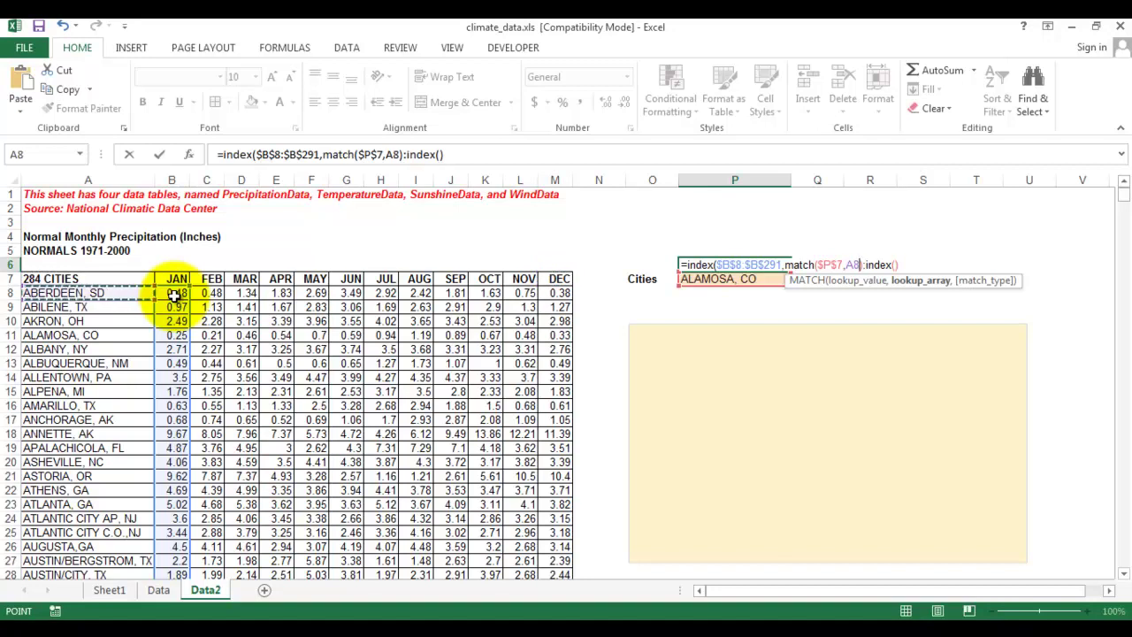
pyautogui.hotkey('ctrl', 'shift', 'Down')
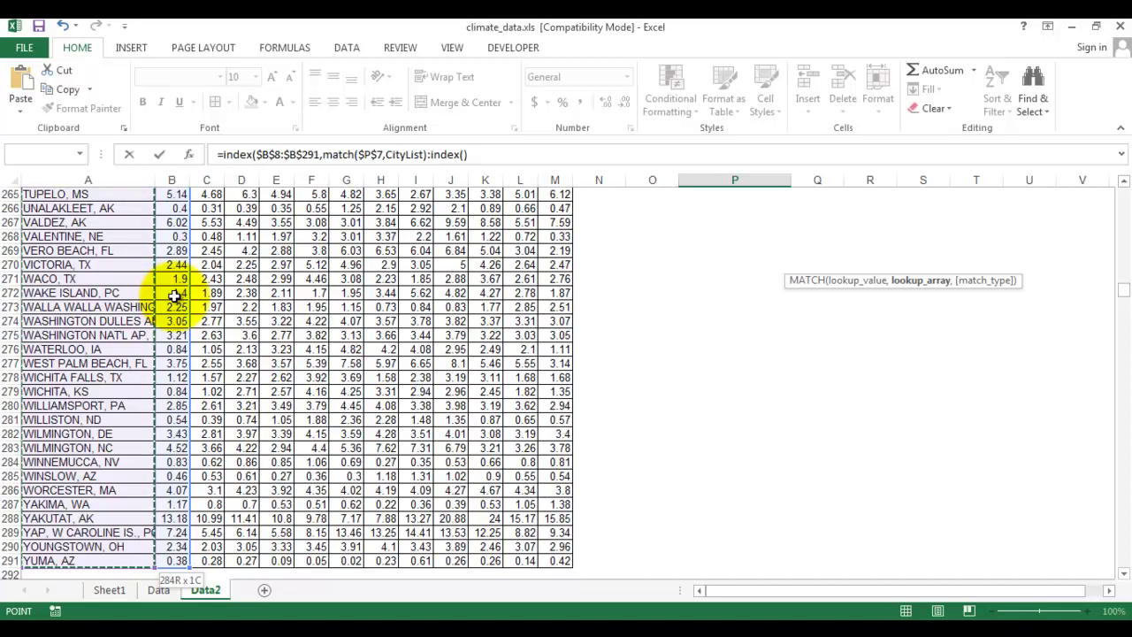
pyautogui.write(',0')
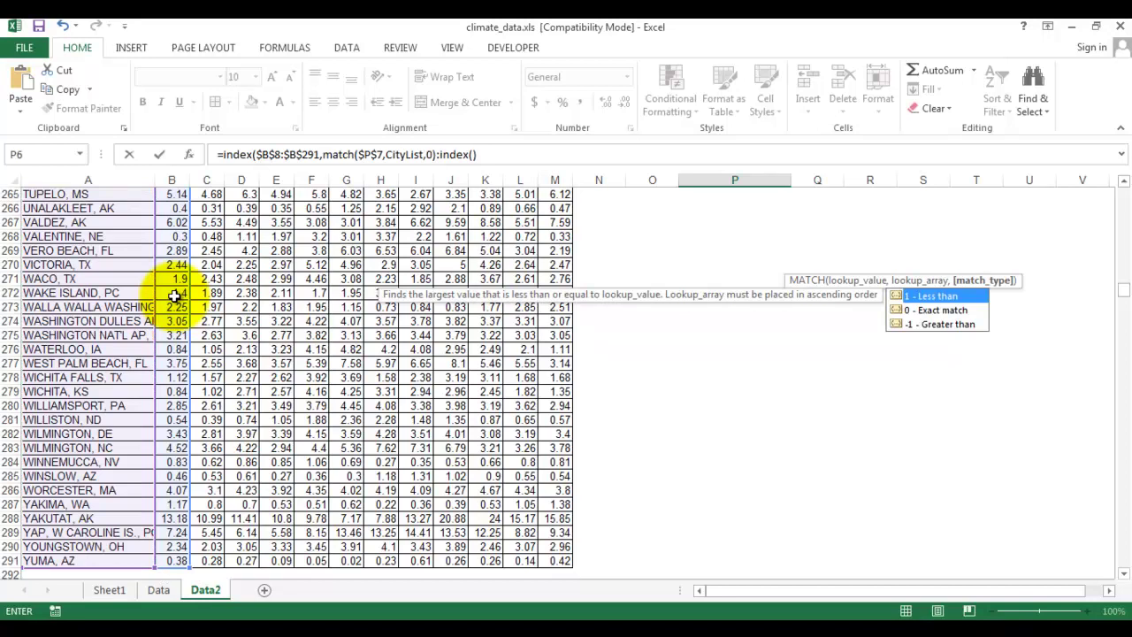
pyautogui.press('Left')
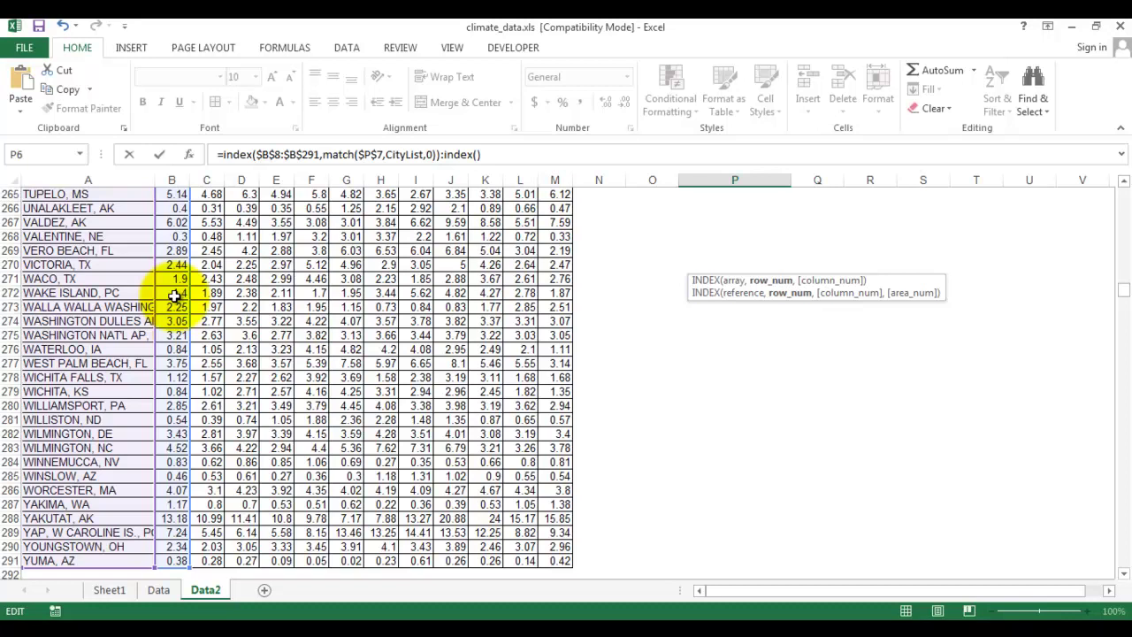
# Make the second INDEX's array the absolute December column $M$8:$M$291
pyautogui.moveTo(1123, 288); pyautogui.dragTo(1112, 175)
pyautogui.click(484, 154)
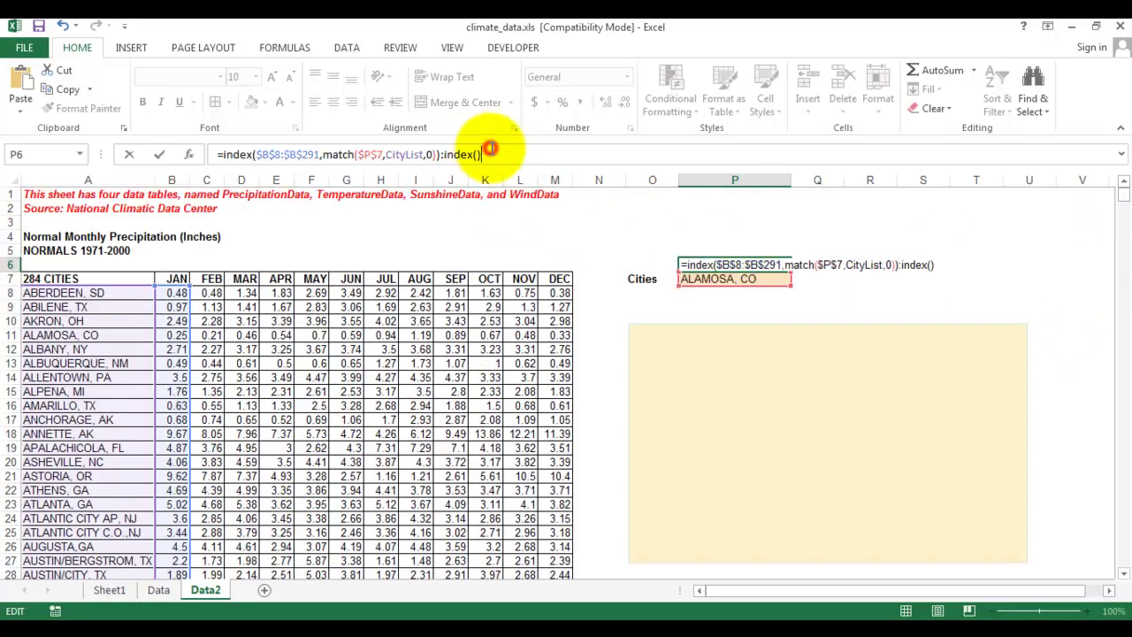
pyautogui.click(477, 155)
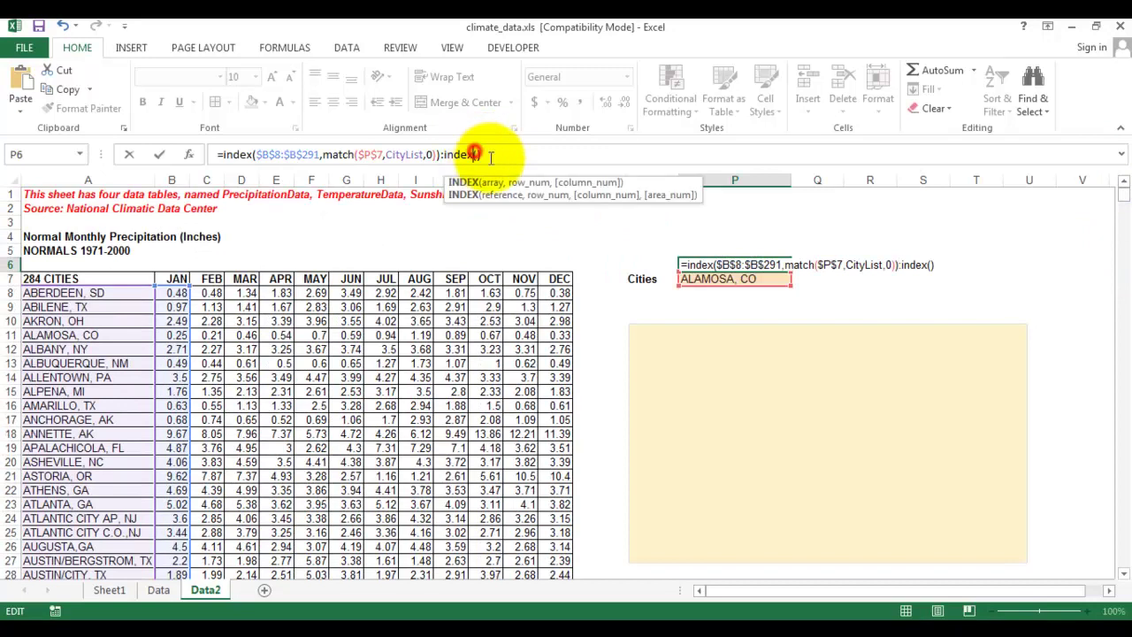
pyautogui.click(478, 153)
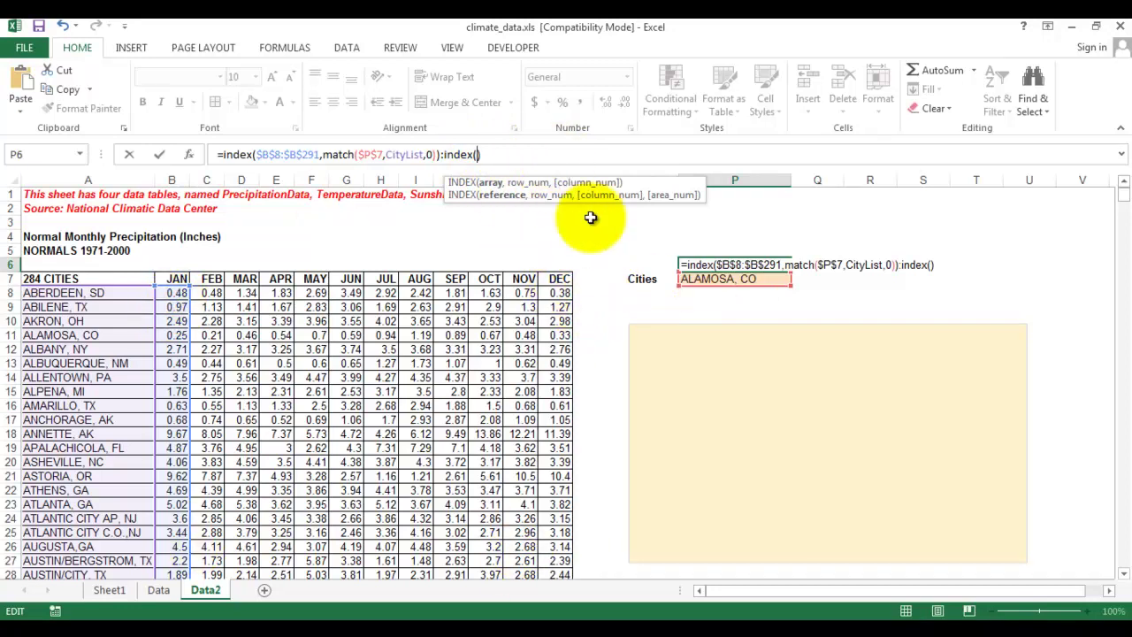
pyautogui.click(553, 289)
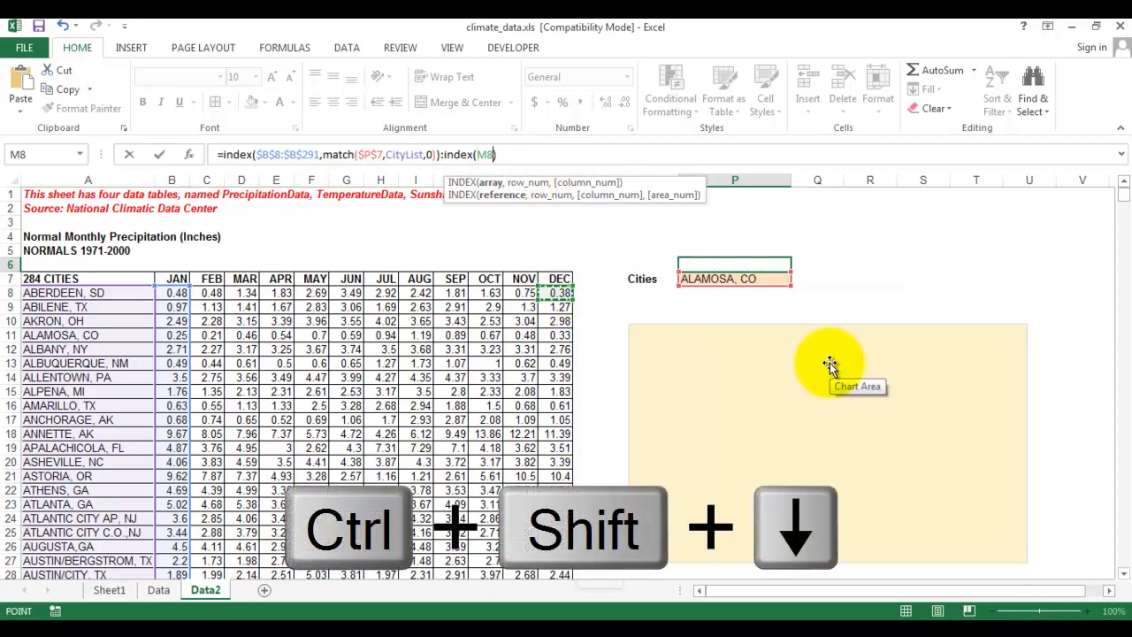
pyautogui.hotkey('ctrl', 'shift', 'Down')
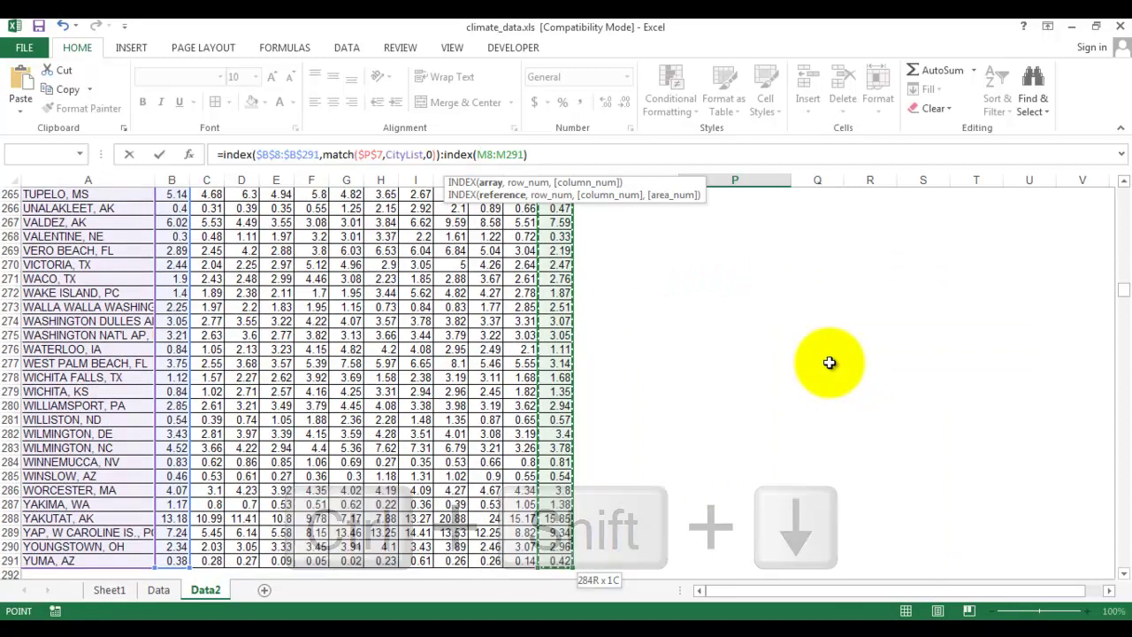
pyautogui.press('F4')
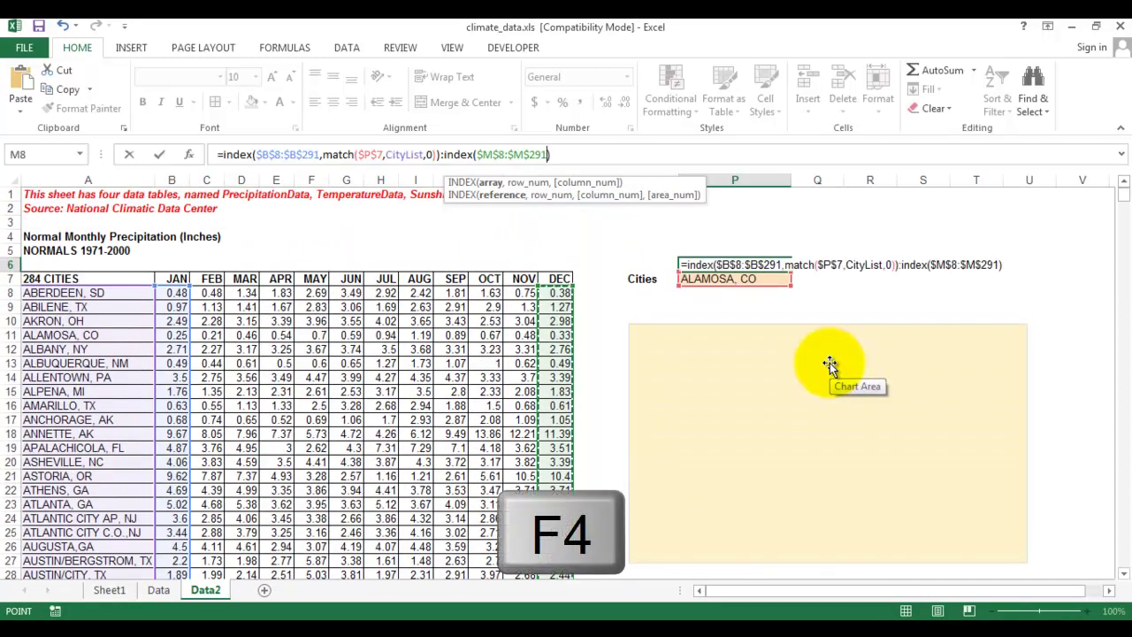
# Add match($P$7,CityList,0) as the second INDEX's row argument and close it
pyautogui.write(',match(')
pyautogui.press('Down')
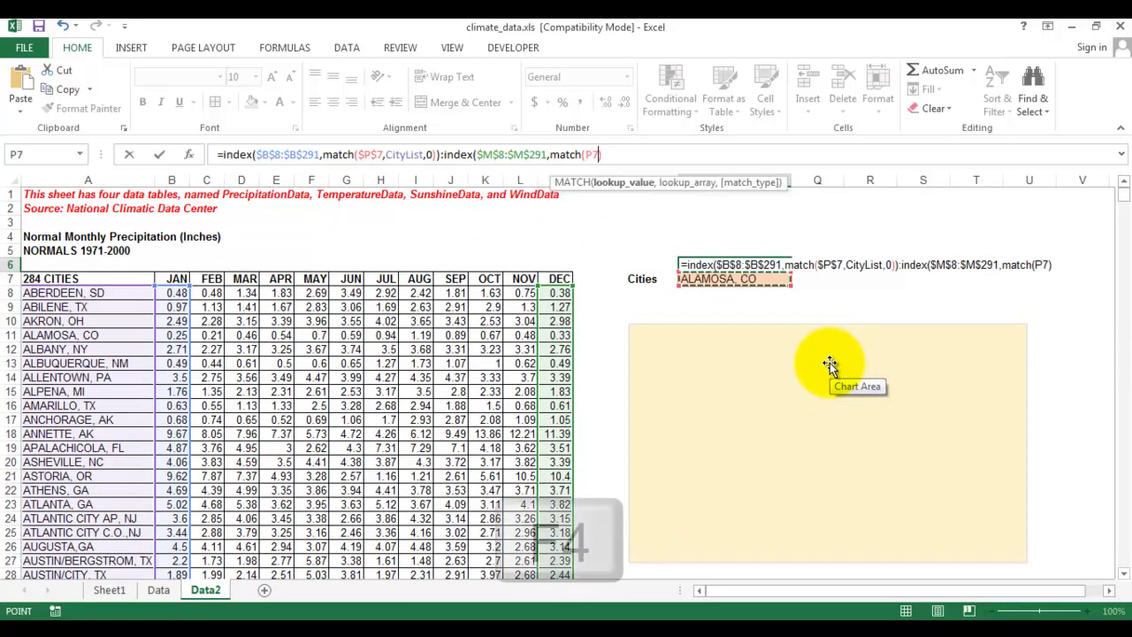
pyautogui.press('F4')
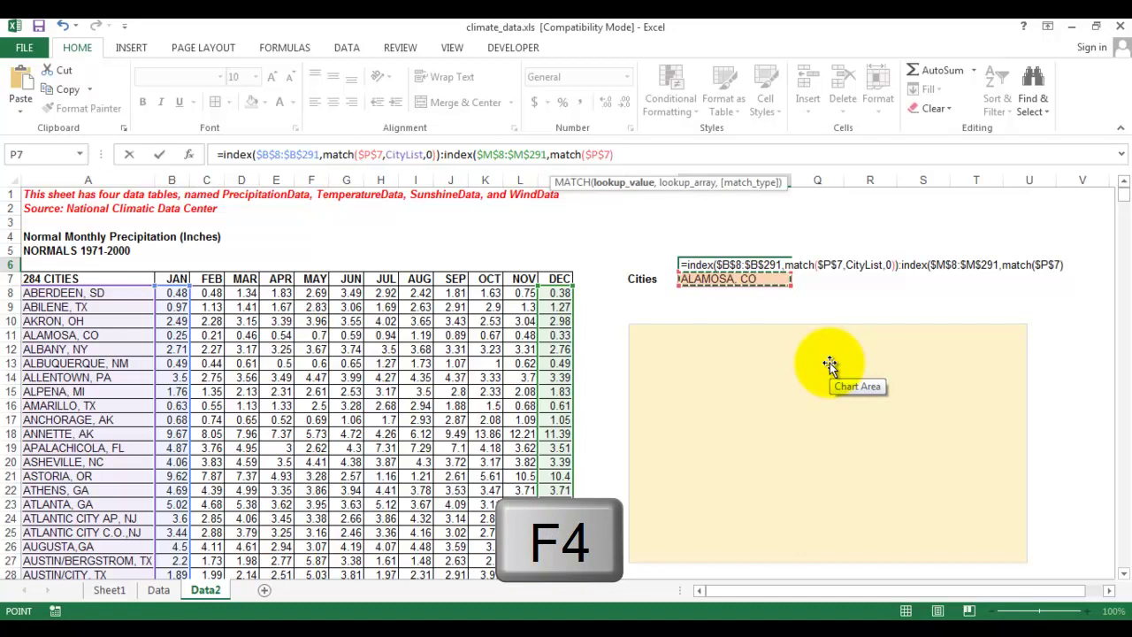
pyautogui.write(',')
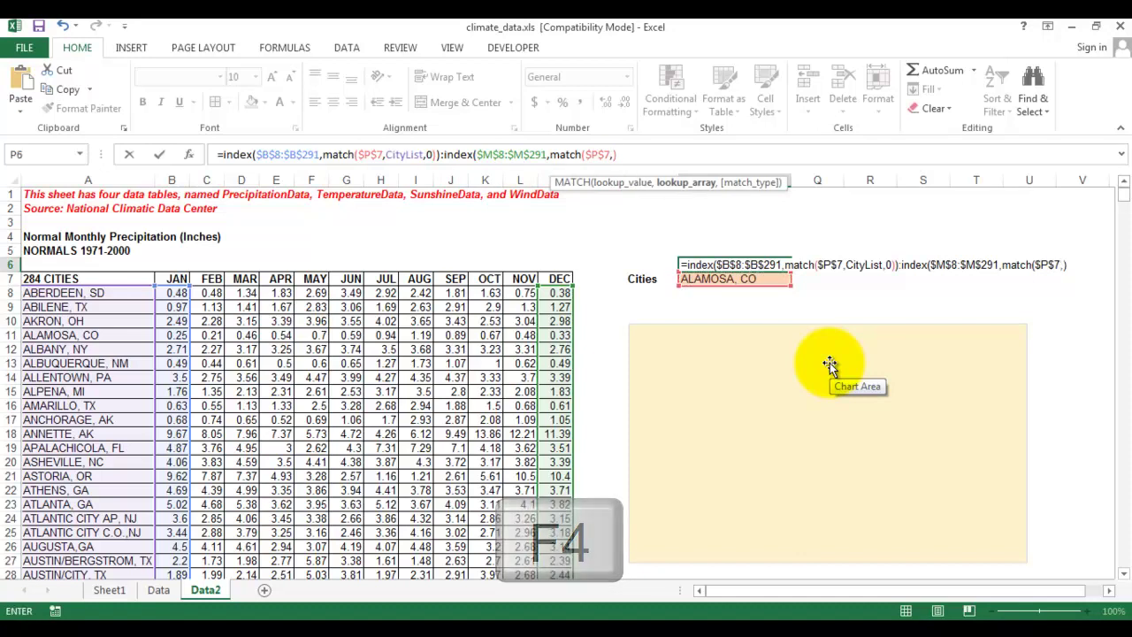
pyautogui.press('Left')
pyautogui.press('Left')
pyautogui.press('Left')
pyautogui.press('Left')
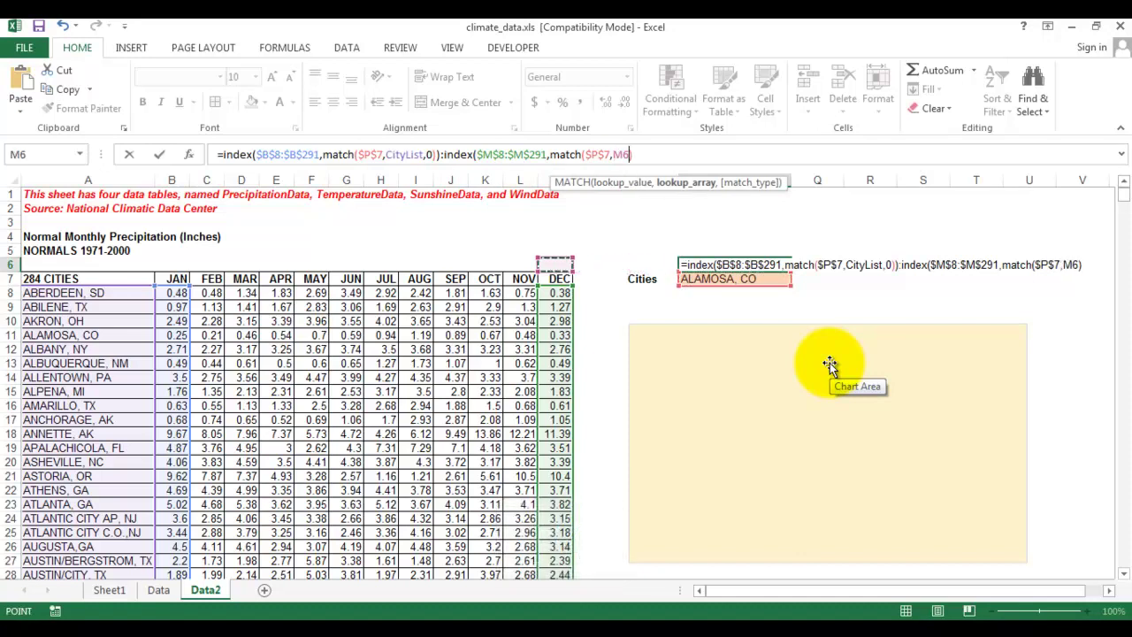
pyautogui.press('Down')
pyautogui.press('Down')
pyautogui.hotkey('ctrl', 'Left')
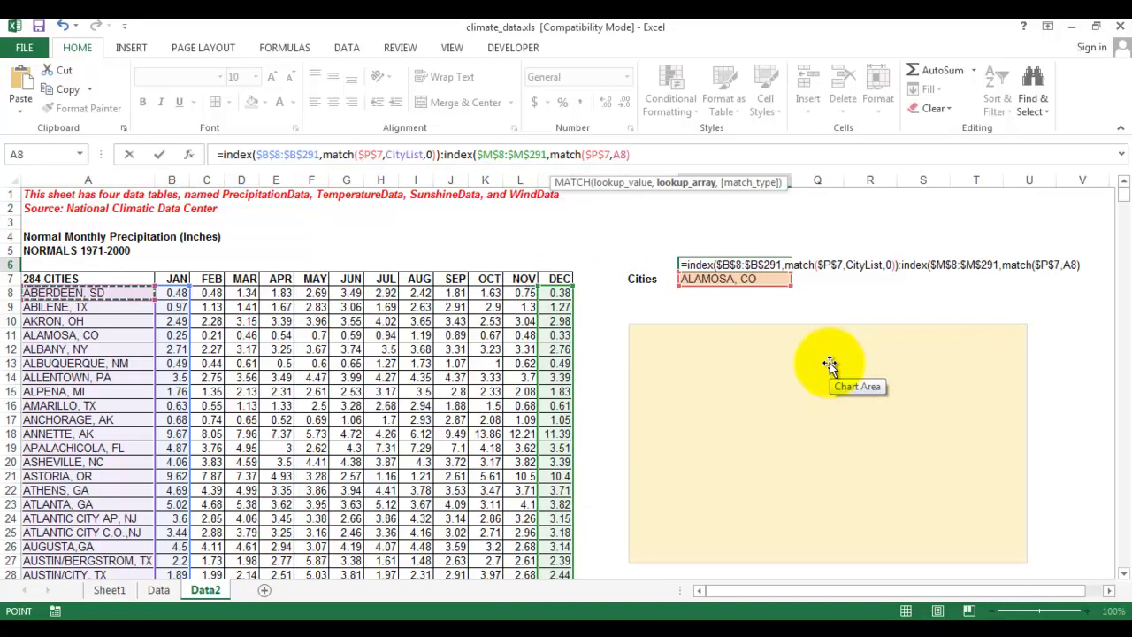
pyautogui.hotkey('ctrl', 'shift', 'Down')
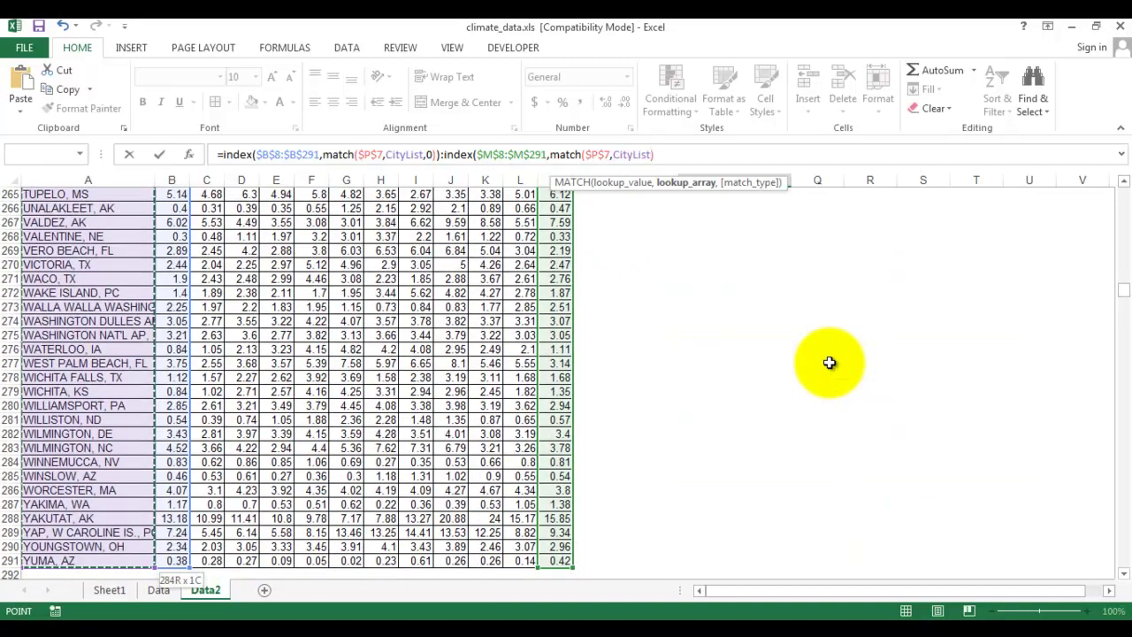
pyautogui.write(',')
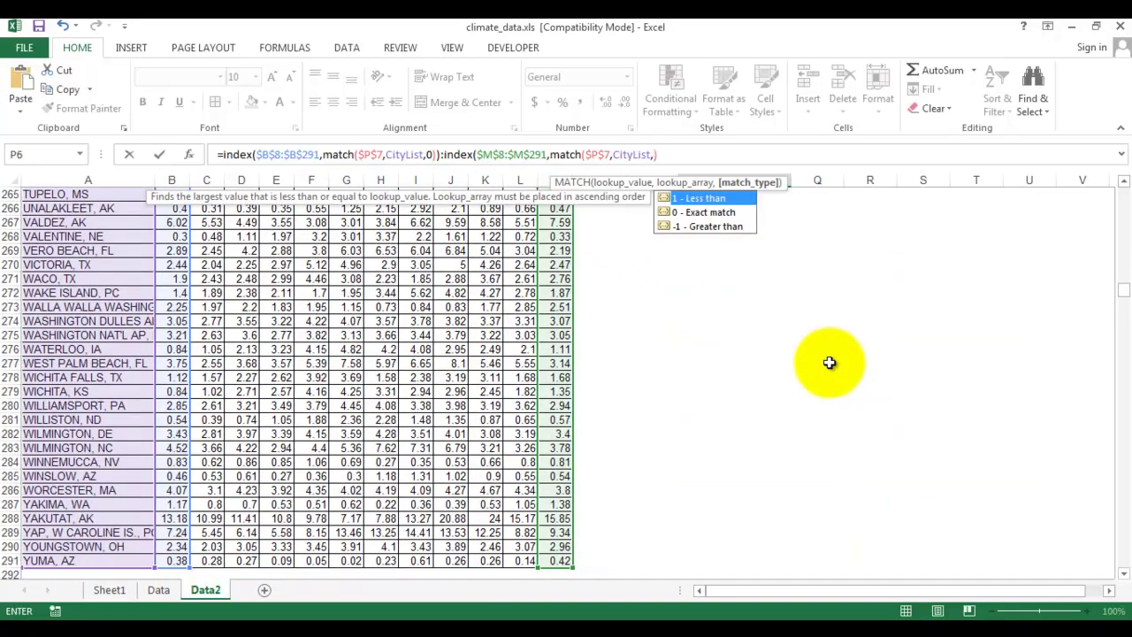
pyautogui.write('0)')
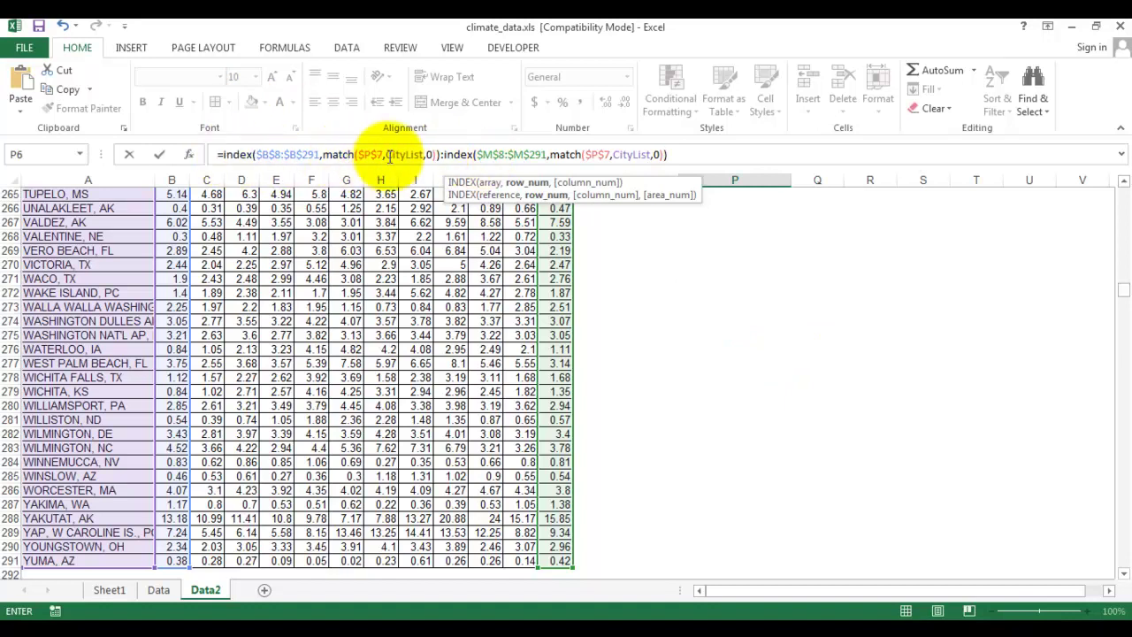
pyautogui.click(681, 157)
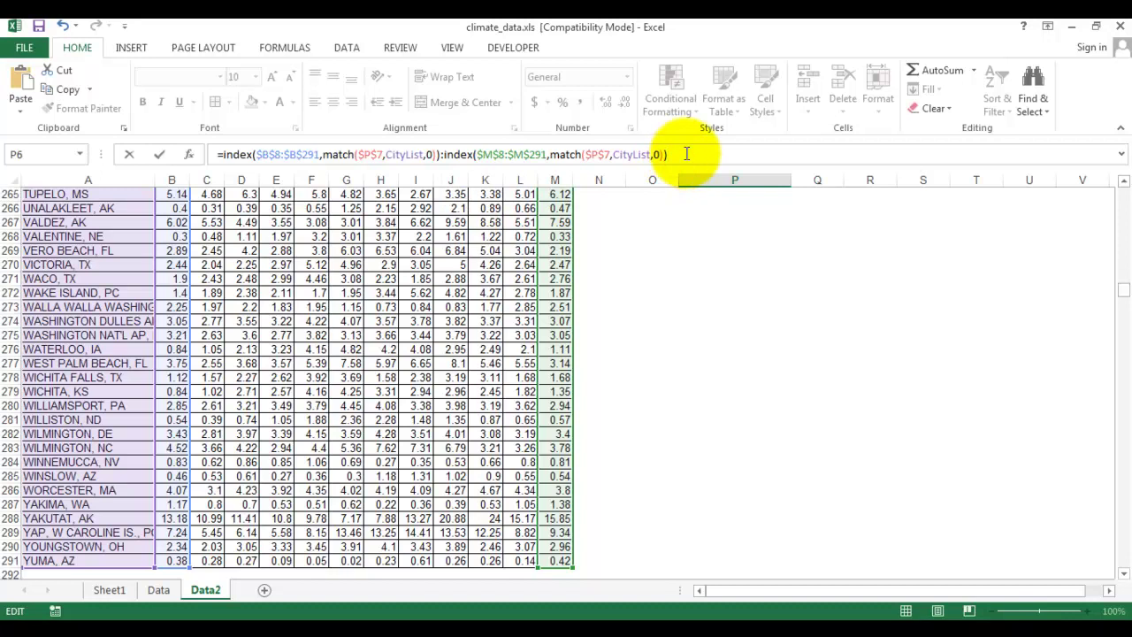
# Commit the P6 range formula, showing #VALUE! for ALAMOSA, CO, and open its error menu
pyautogui.press('Return')
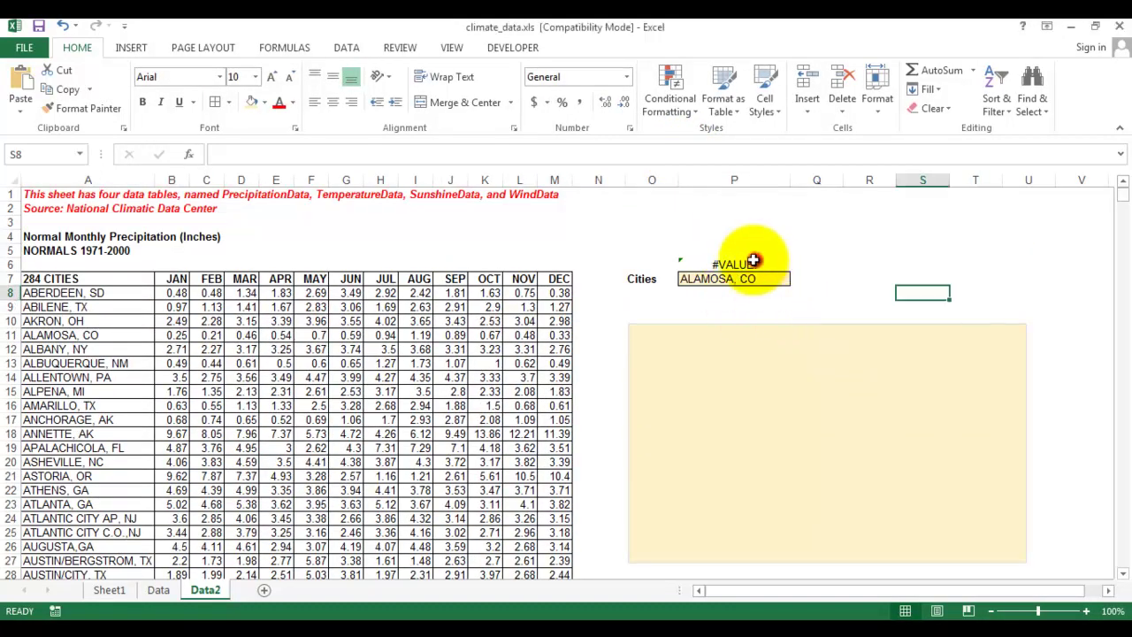
pyautogui.click(735, 263)
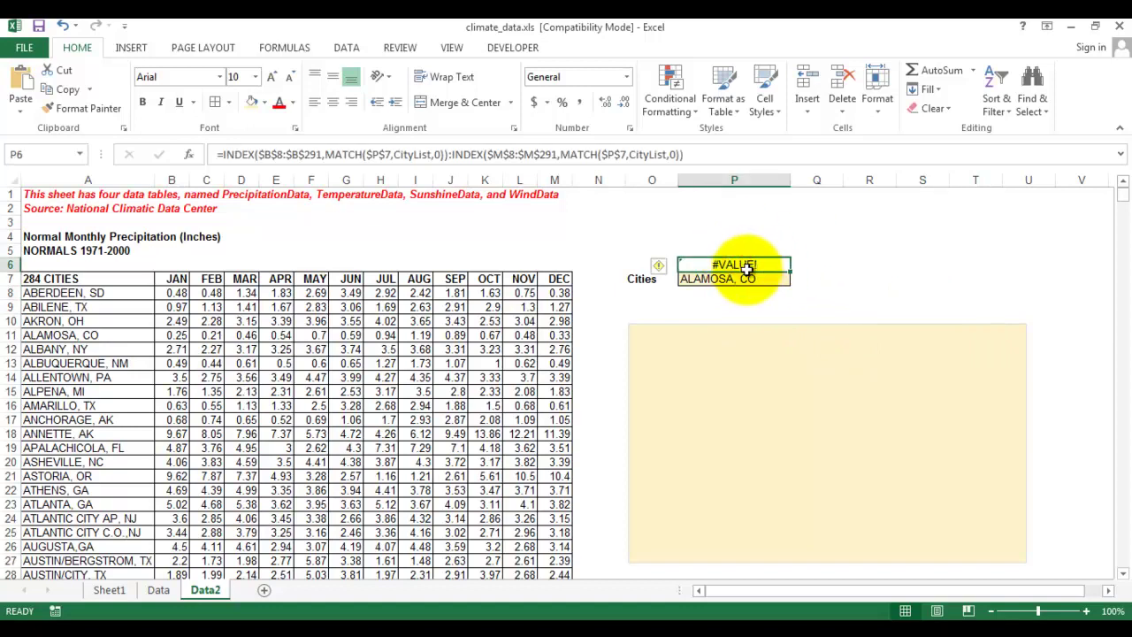
pyautogui.click(666, 266)
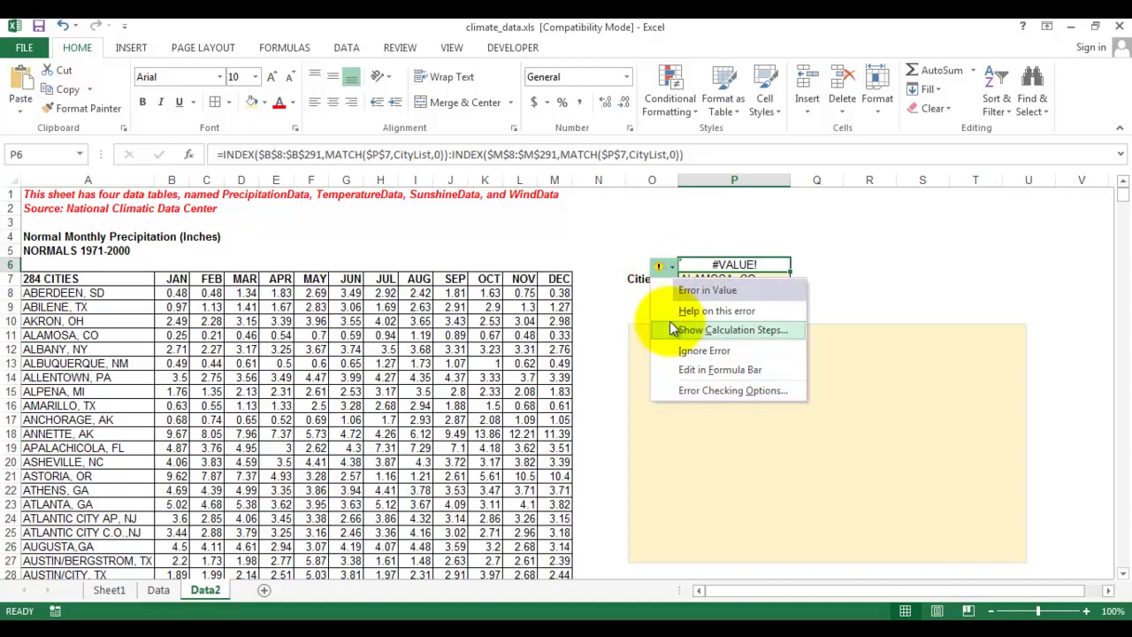
# Evaluate P6 step by step: both MATCHes return 4, resolving to the range $B$11:$M$11
pyautogui.click(732, 332)
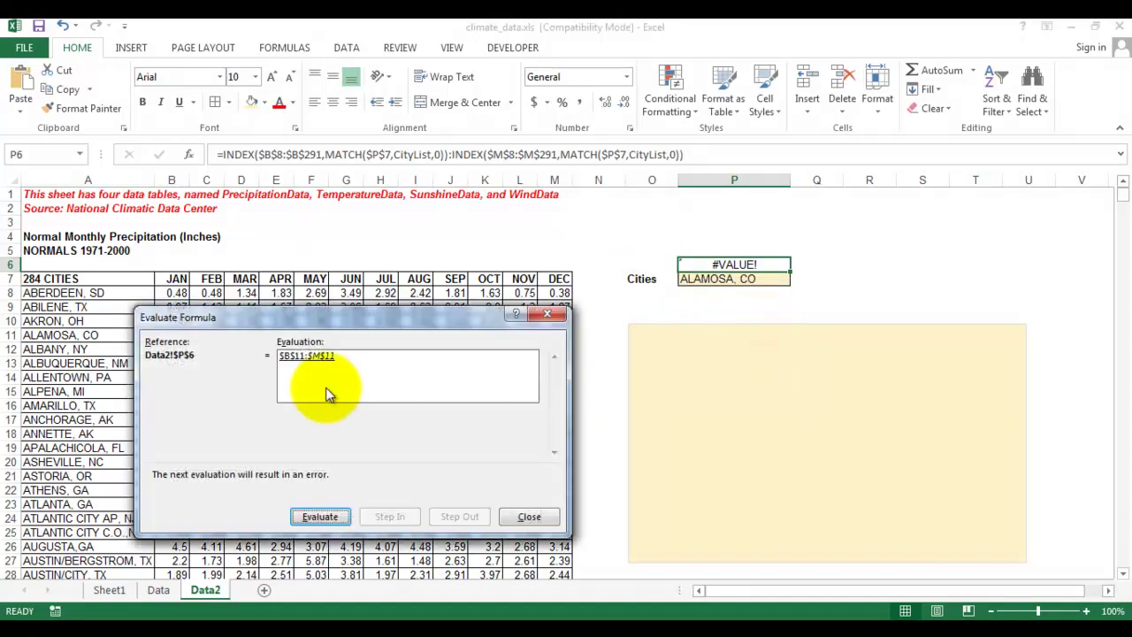
pyautogui.click(328, 520)
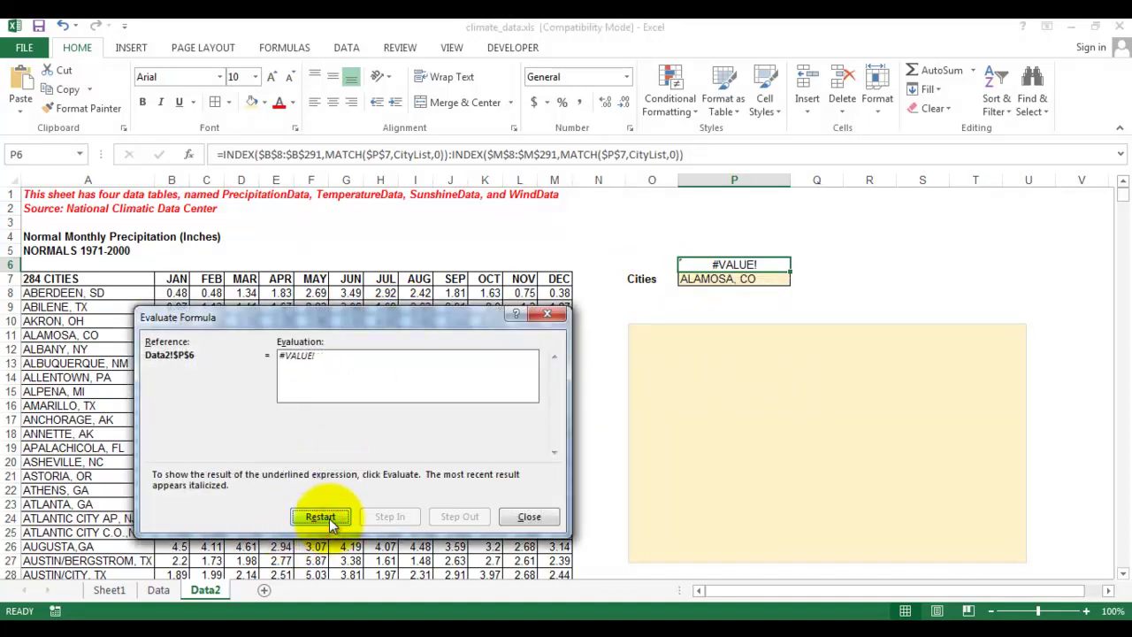
pyautogui.click(329, 518)
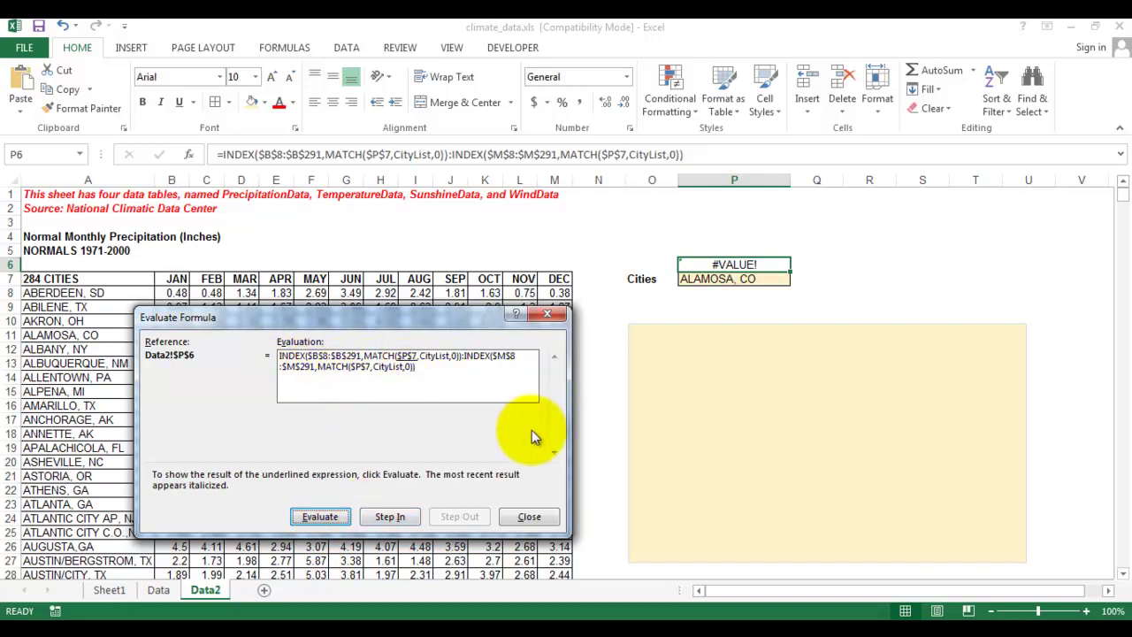
pyautogui.click(329, 518)
pyautogui.click(329, 517)
pyautogui.click(329, 517)
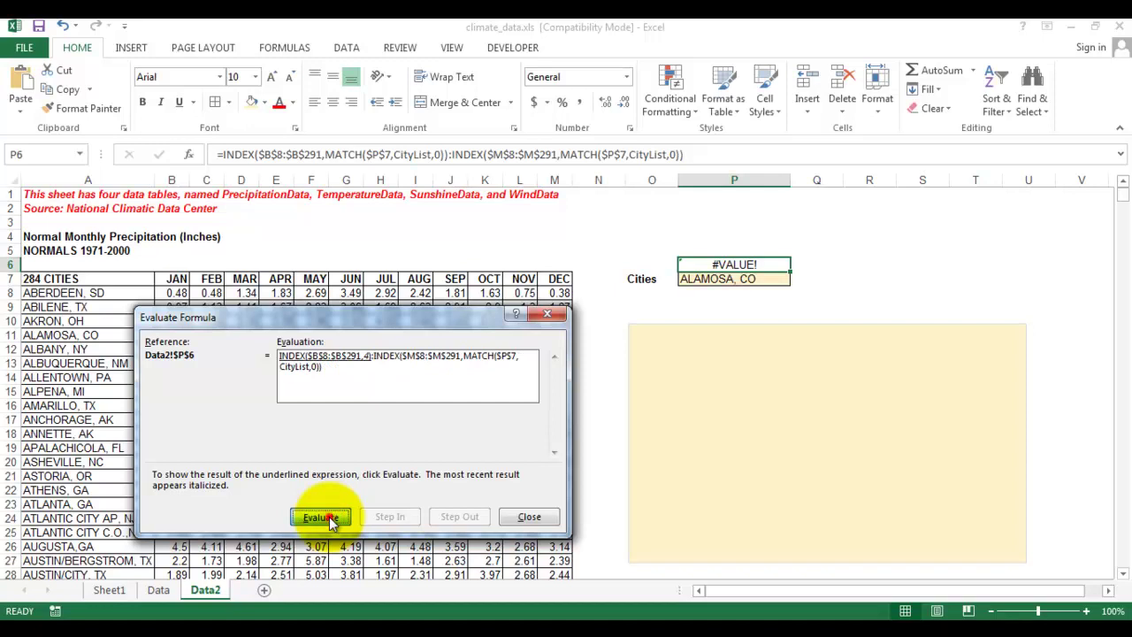
pyautogui.click(329, 517)
pyautogui.click(329, 517)
pyautogui.click(329, 516)
pyautogui.click(329, 516)
pyautogui.click(329, 516)
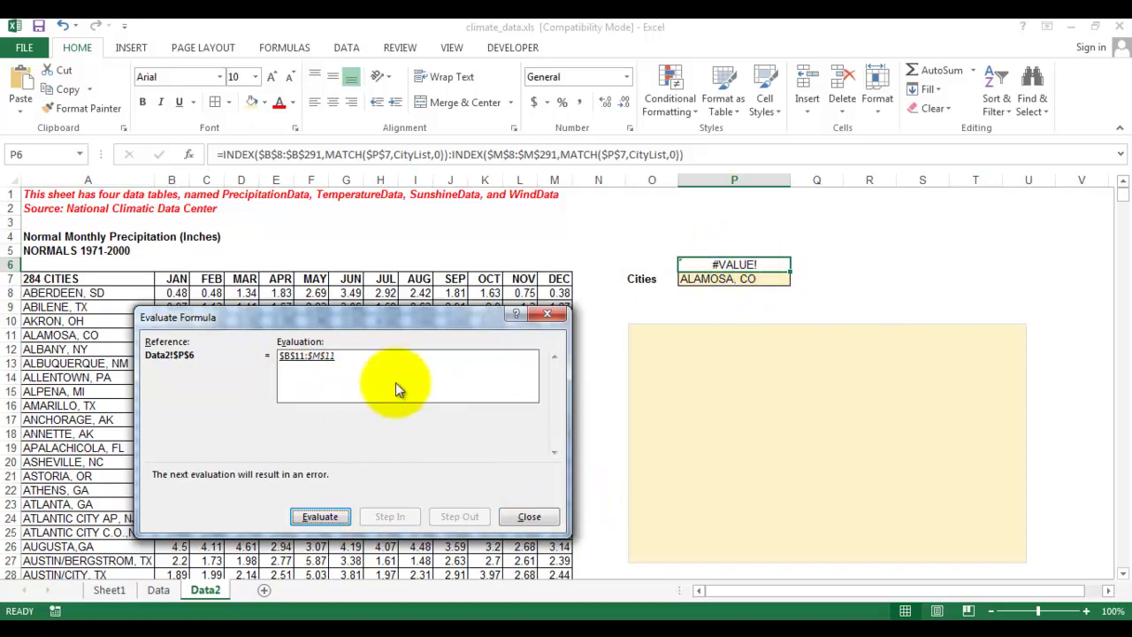
# Copy the INDEX/MATCH range formula from cell P6 without changing the cell
pyautogui.click(529, 516)
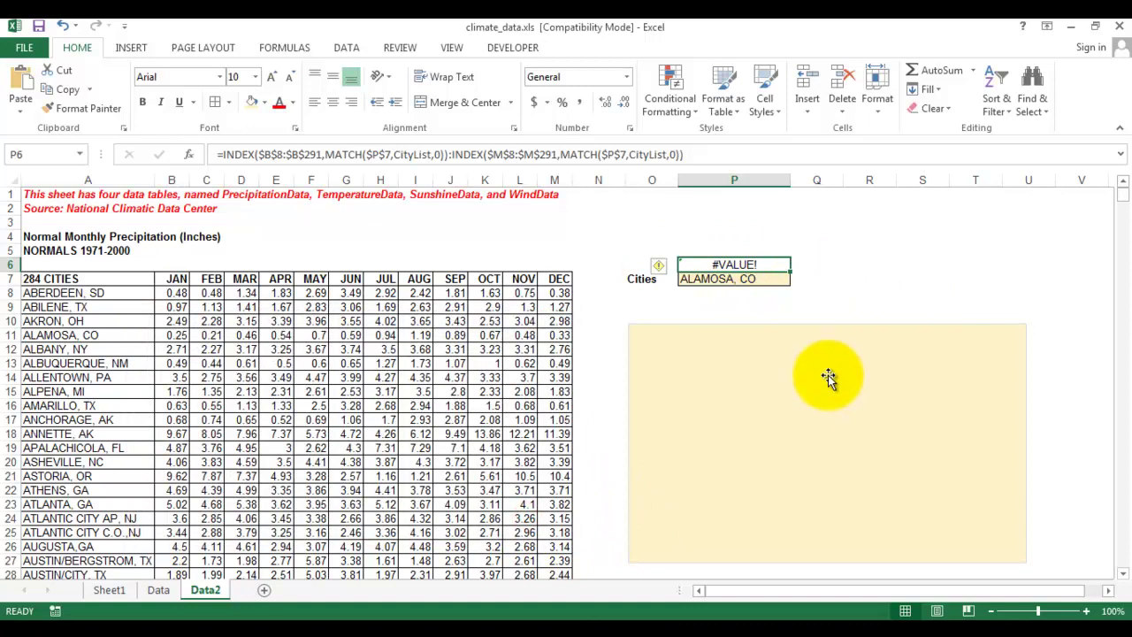
pyautogui.click(854, 280)
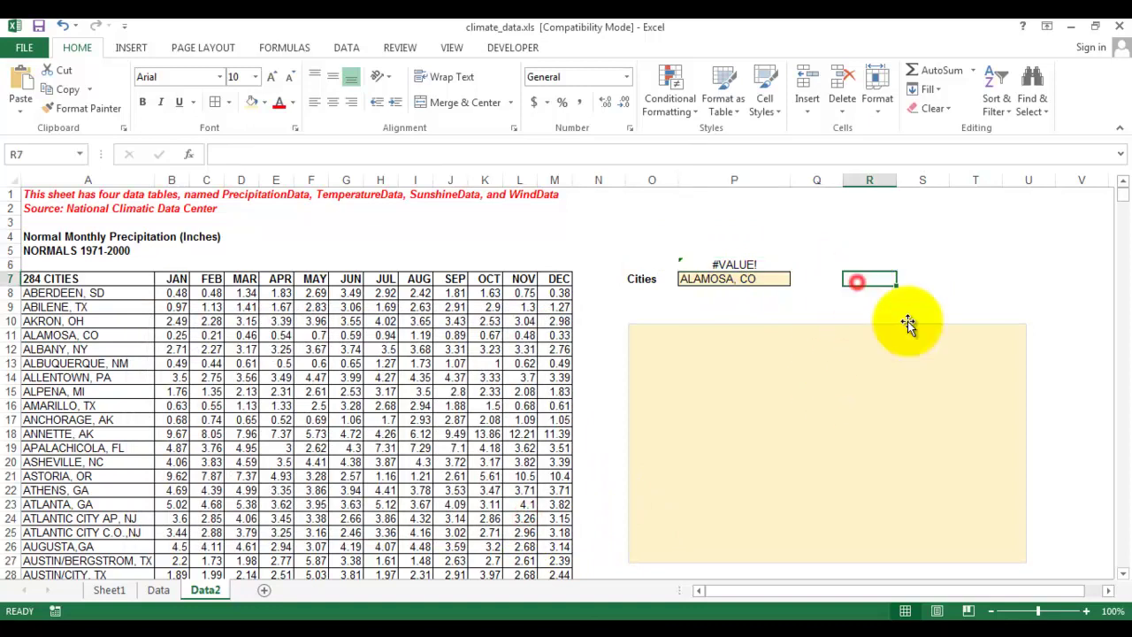
pyautogui.click(730, 263)
pyautogui.moveTo(686, 154); pyautogui.dragTo(290, 139)
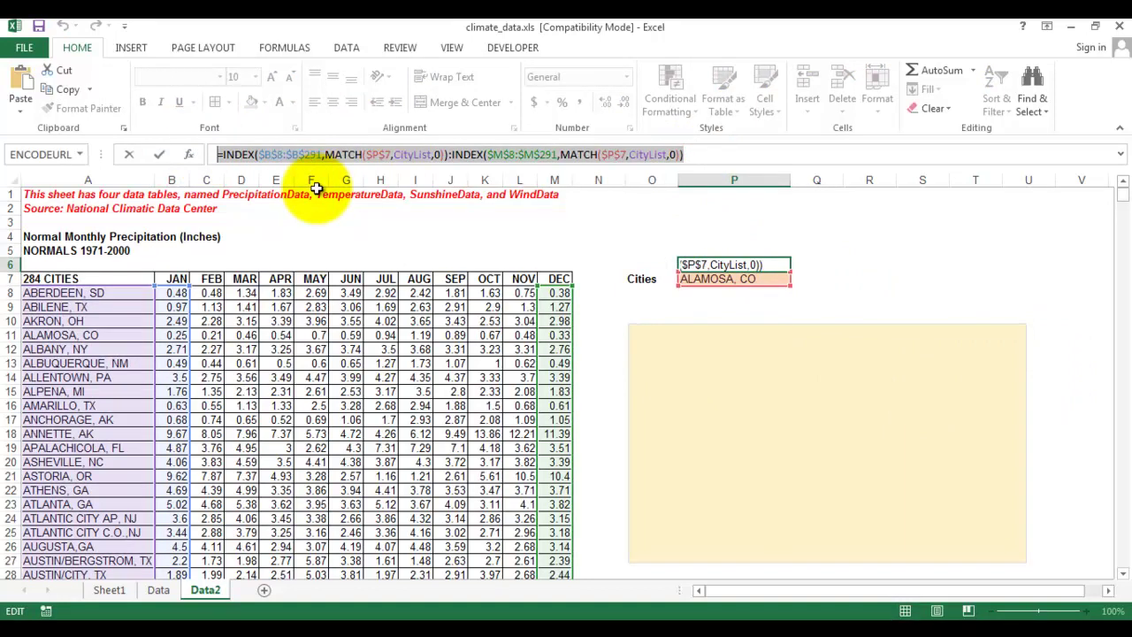
pyautogui.press('End')
pyautogui.press('Return')
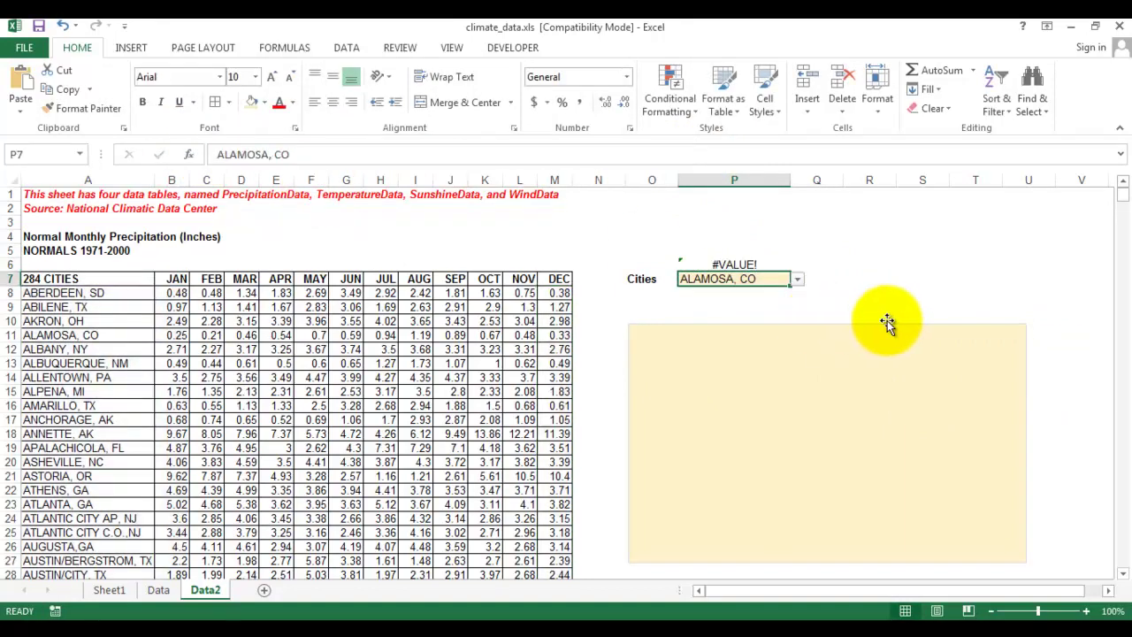
pyautogui.click(851, 305)
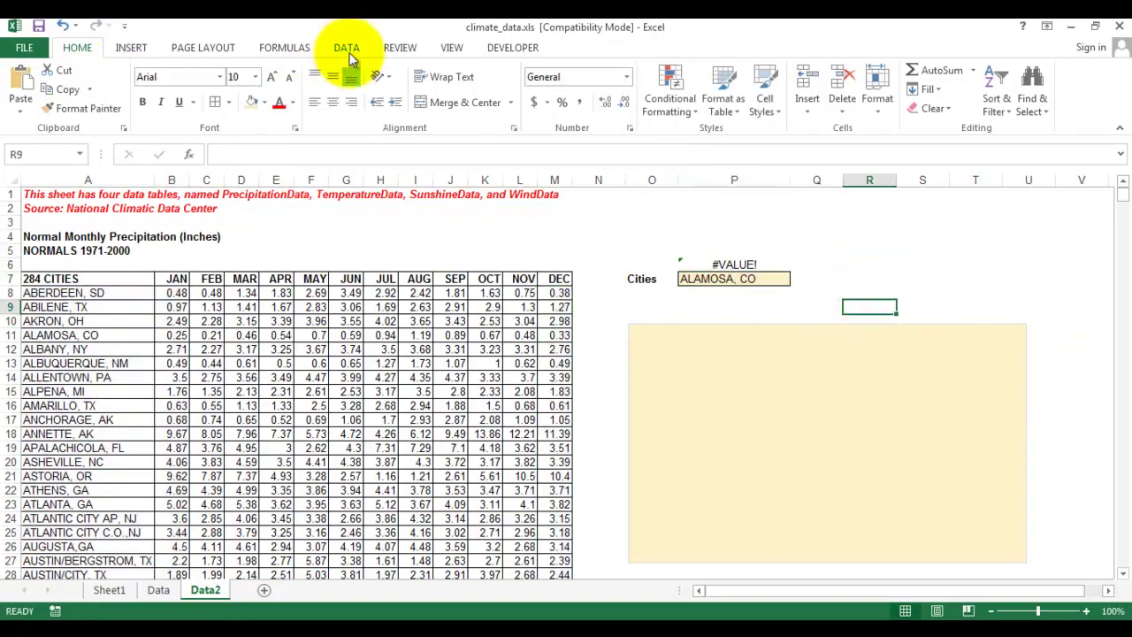
# In Name Manager, create the name formula1 referring to the pasted P6 formula
pyautogui.click(285, 46)
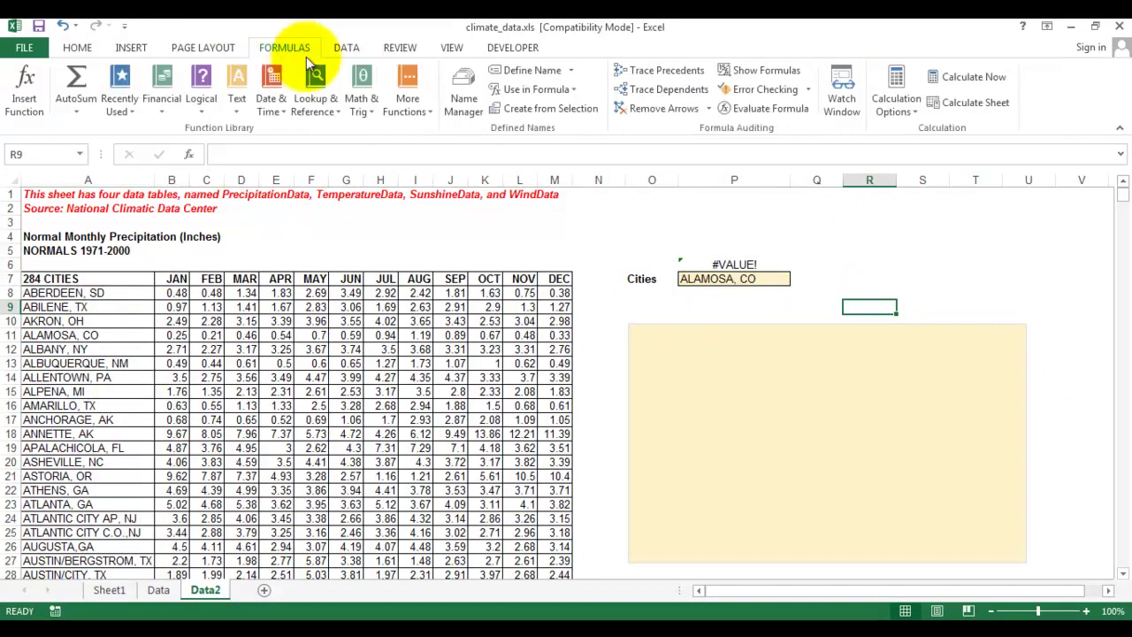
pyautogui.click(463, 89)
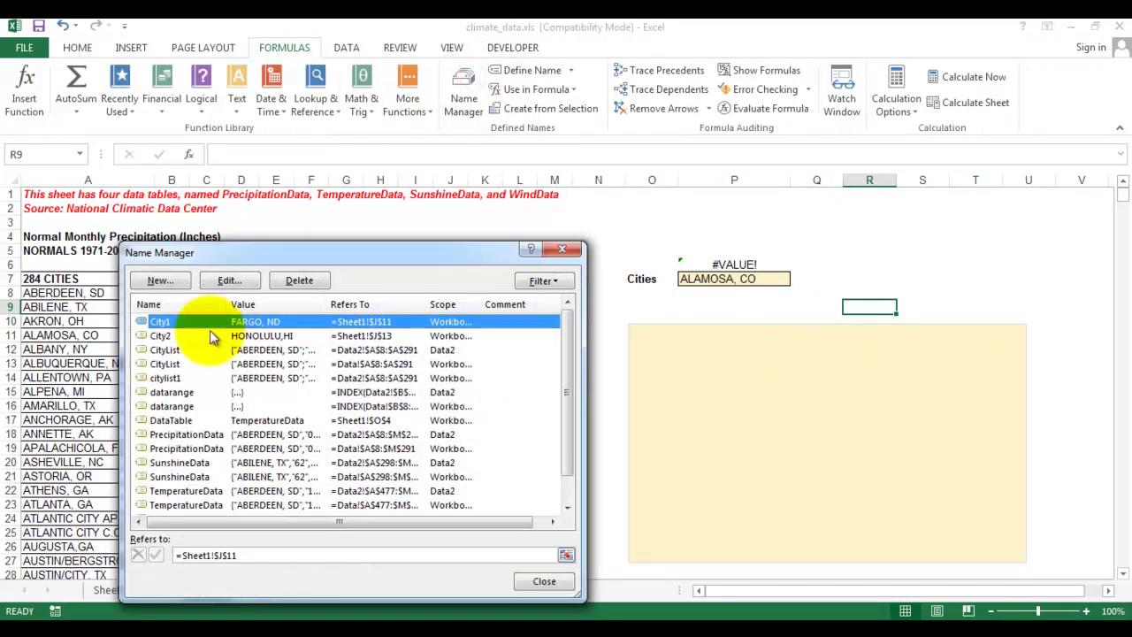
pyautogui.click(159, 280)
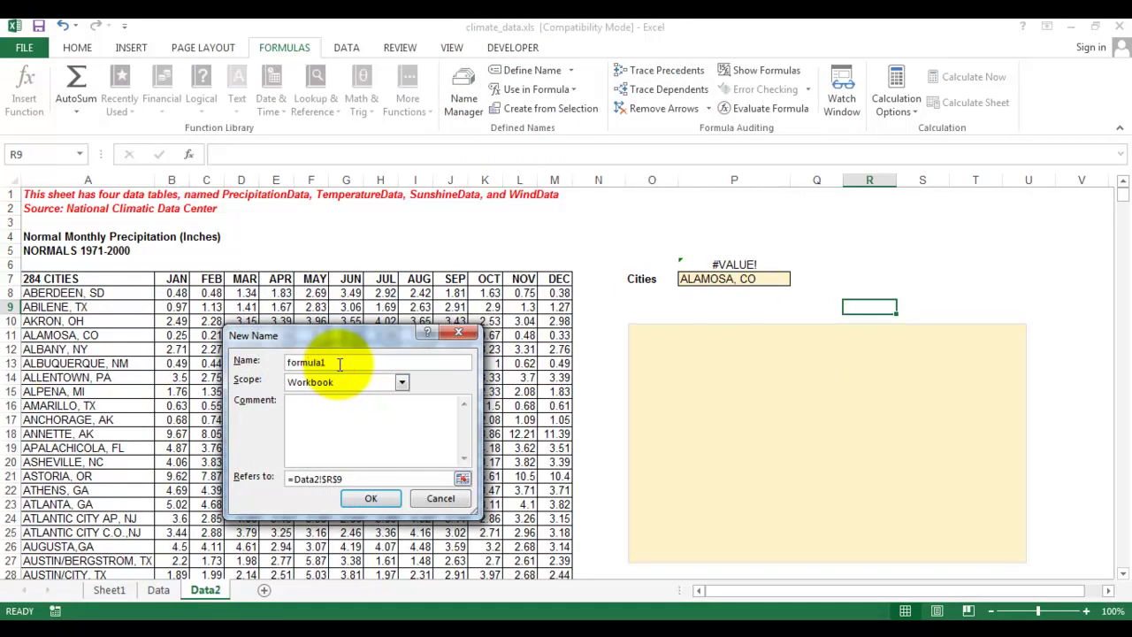
pyautogui.click(362, 478)
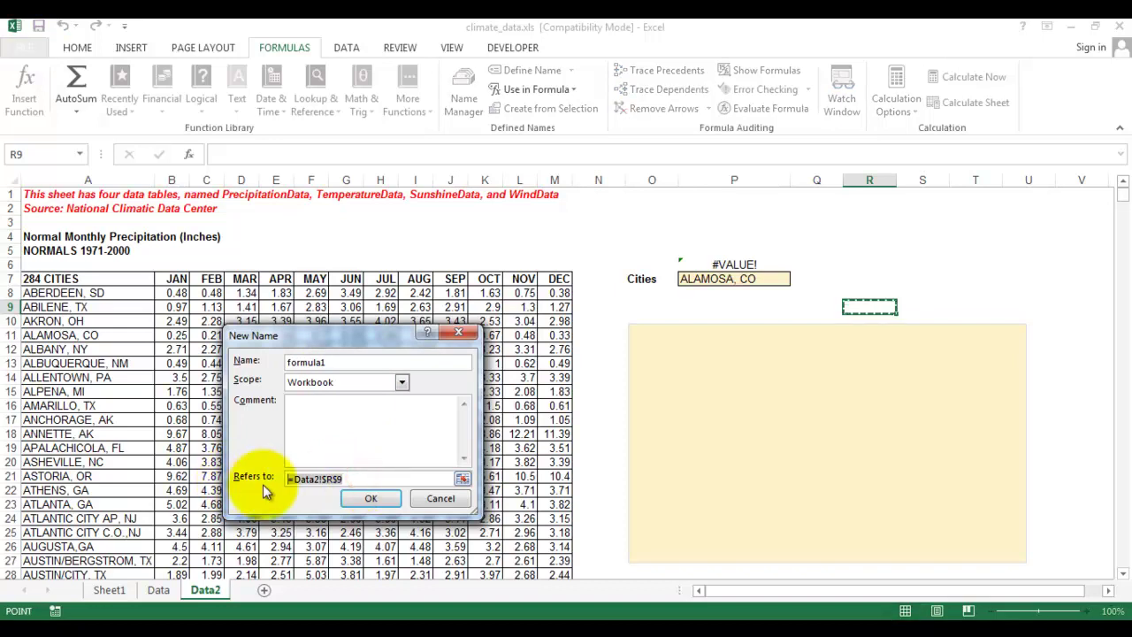
pyautogui.hotkey('ctrl', 'v')
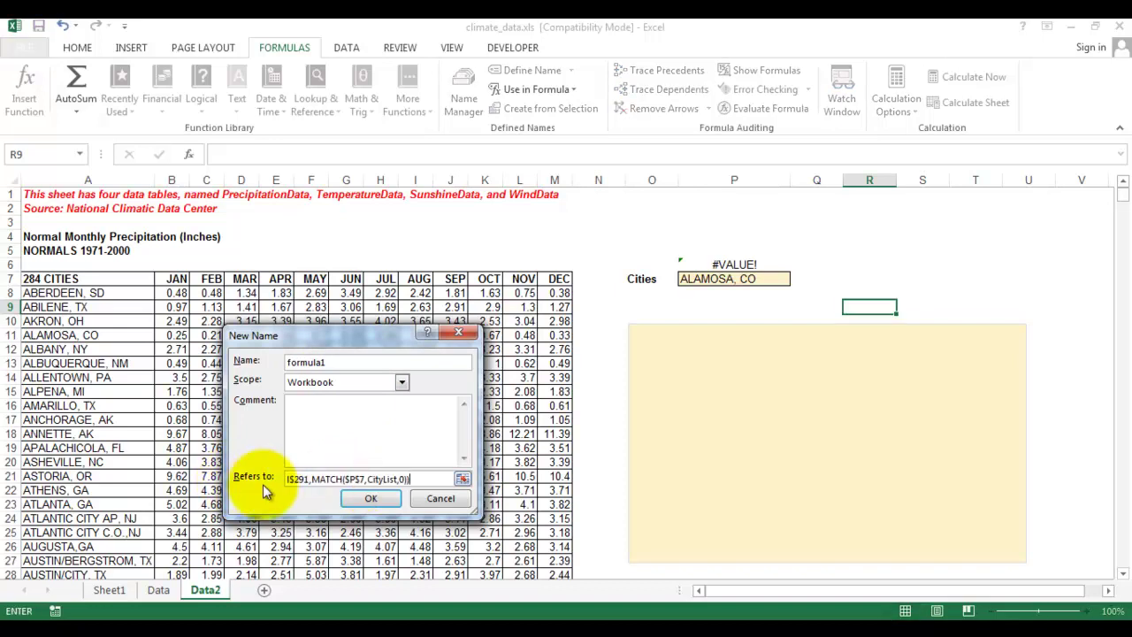
pyautogui.click(372, 499)
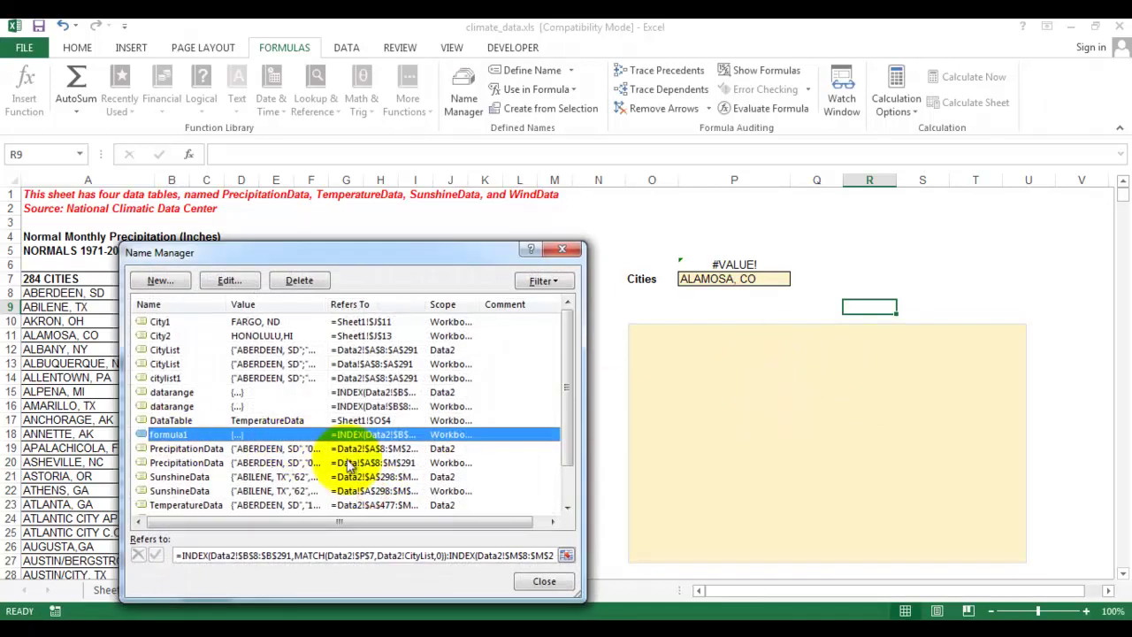
pyautogui.click(539, 584)
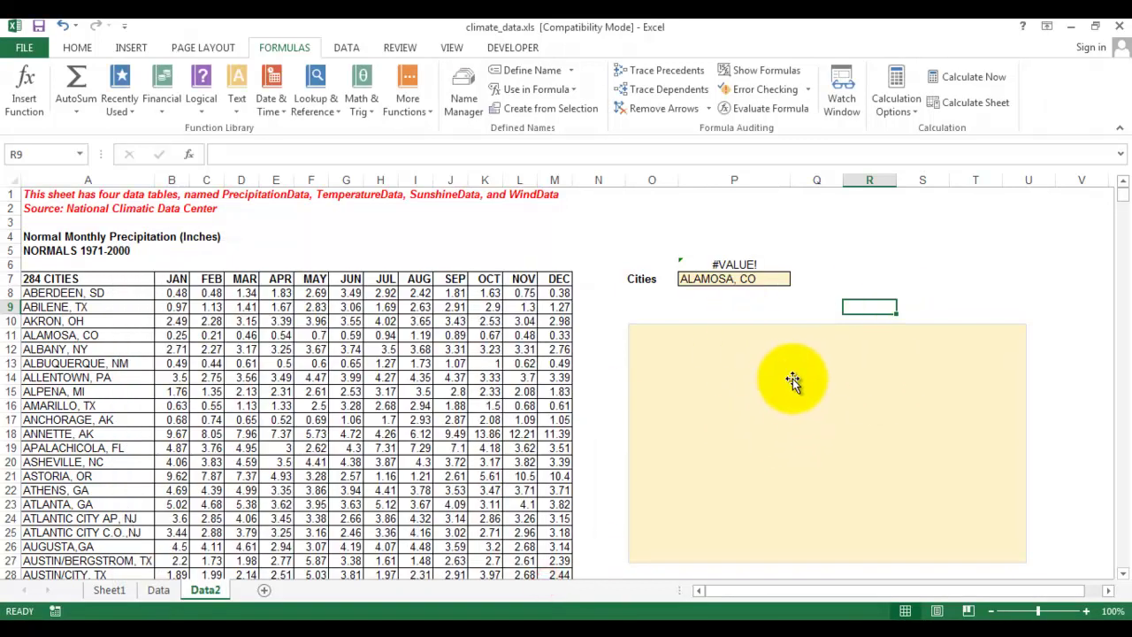
# Add a chart series named =Data2!$P$7 with values =Data2!formula1
pyautogui.click(792, 379)
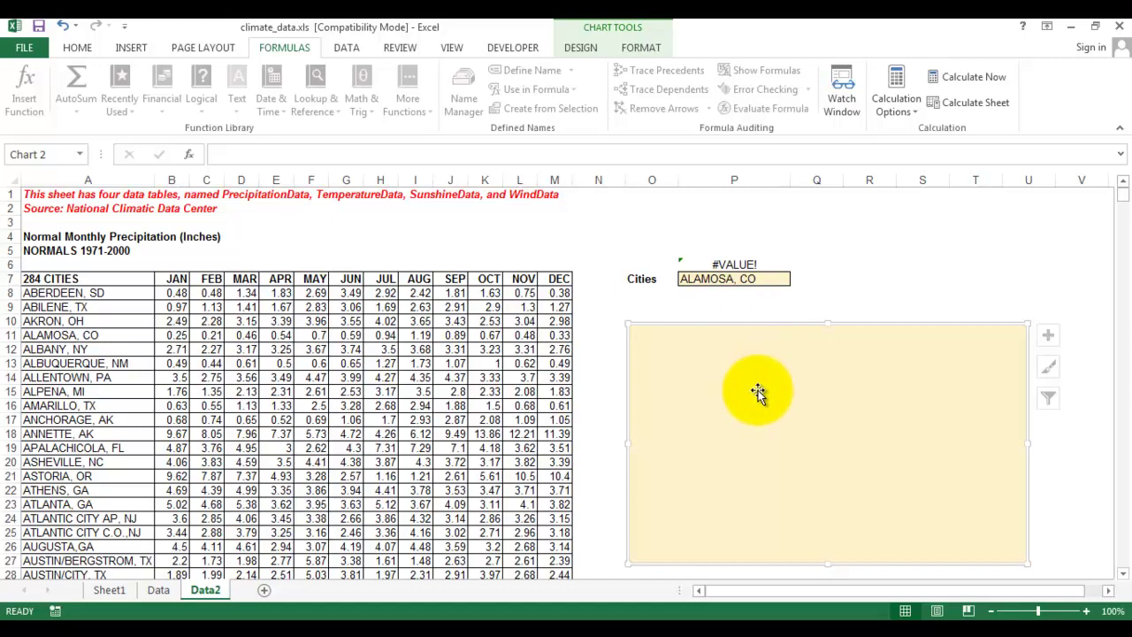
pyautogui.moveTo(764, 380); pyautogui.dragTo(766, 369)
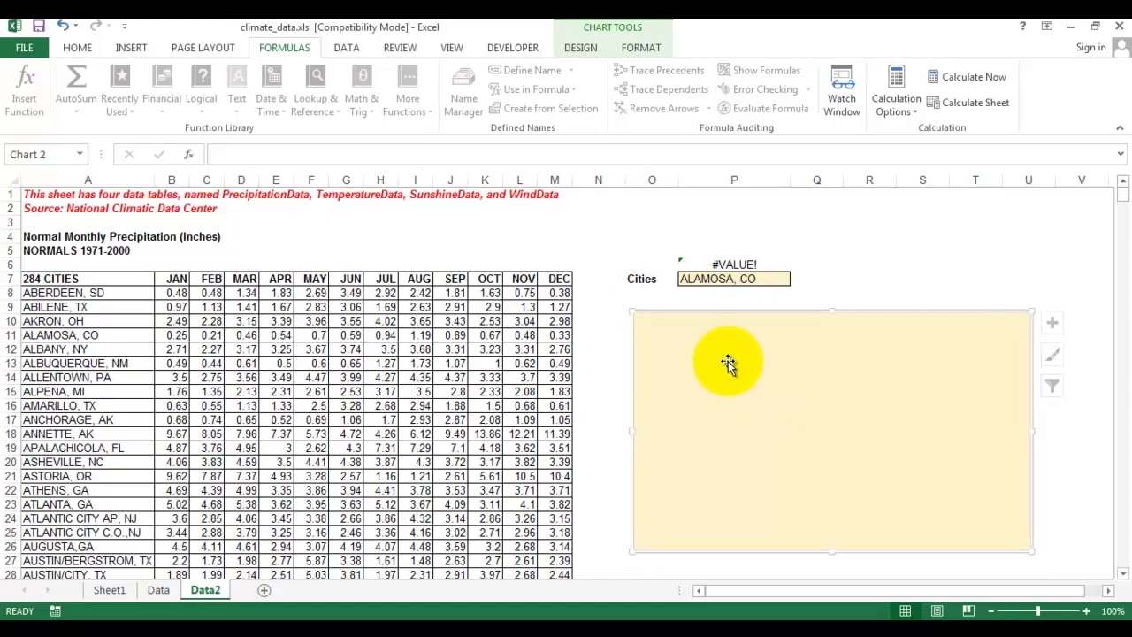
pyautogui.rightClick(745, 375)
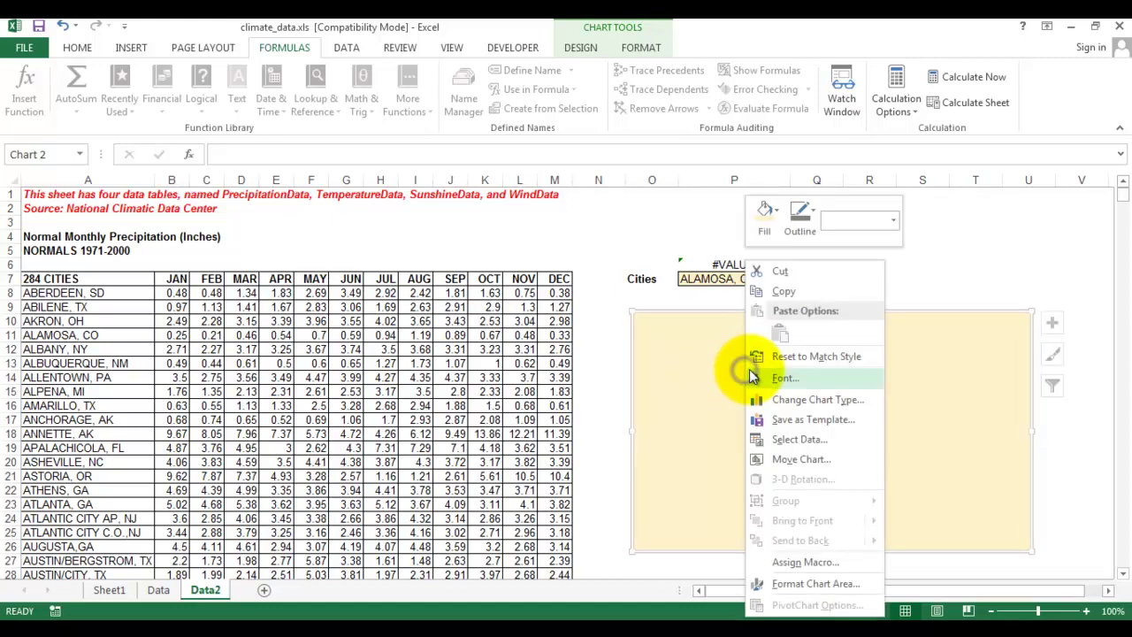
pyautogui.click(811, 442)
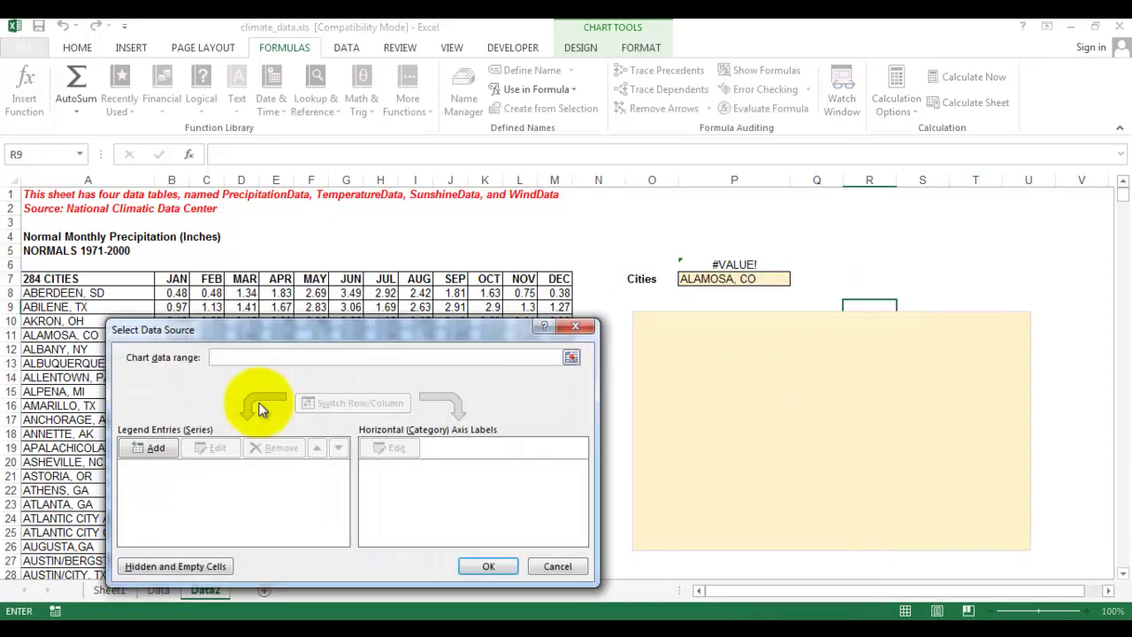
pyautogui.click(154, 449)
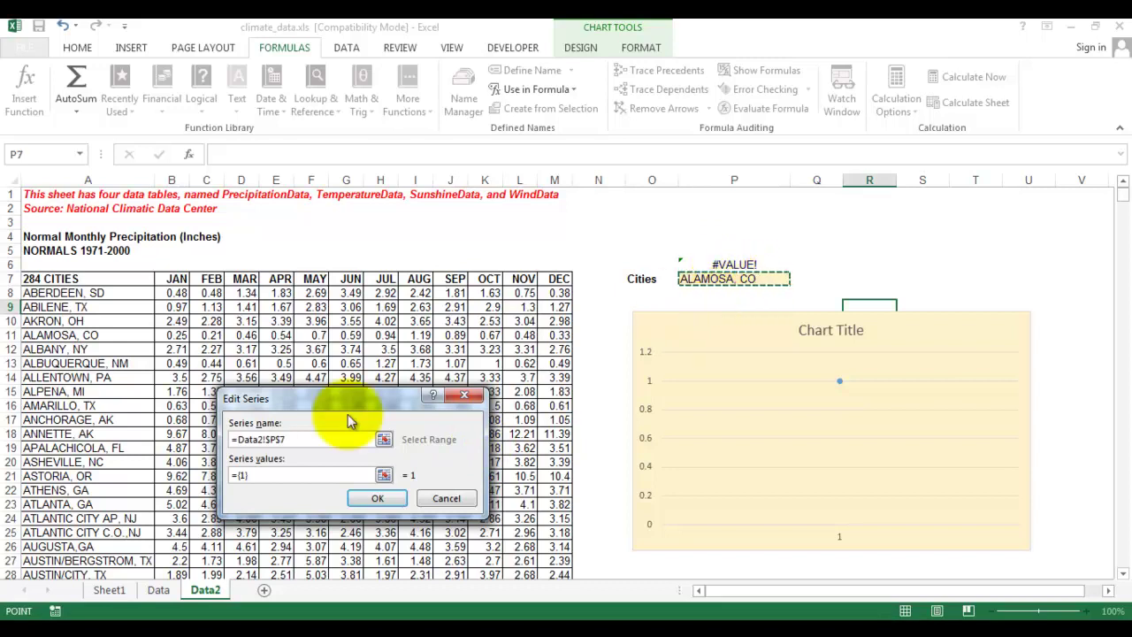
pyautogui.click(365, 479)
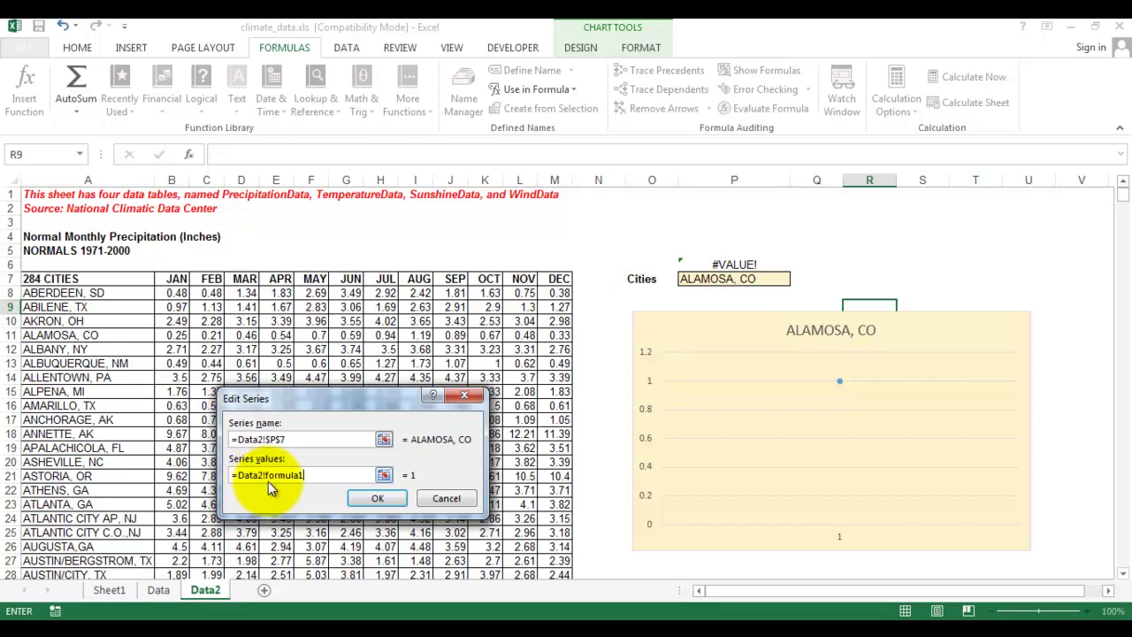
pyautogui.click(377, 498)
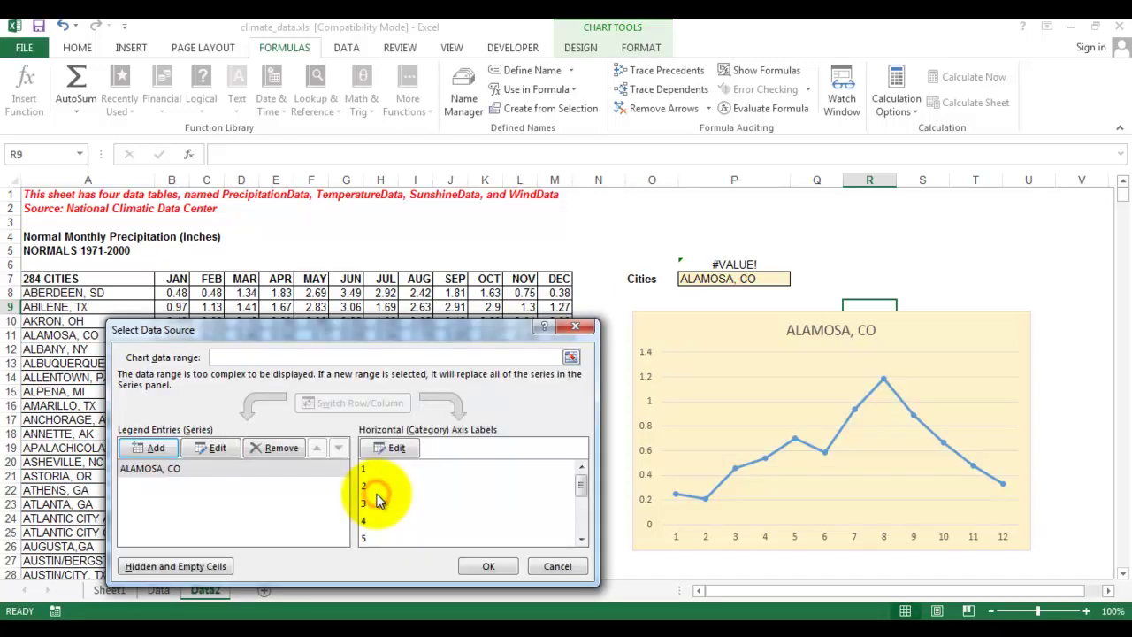
# Set the chart's horizontal axis labels to the JAN–DEC headers in Data2!$B$7:$M$7
pyautogui.click(391, 451)
pyautogui.click(386, 458)
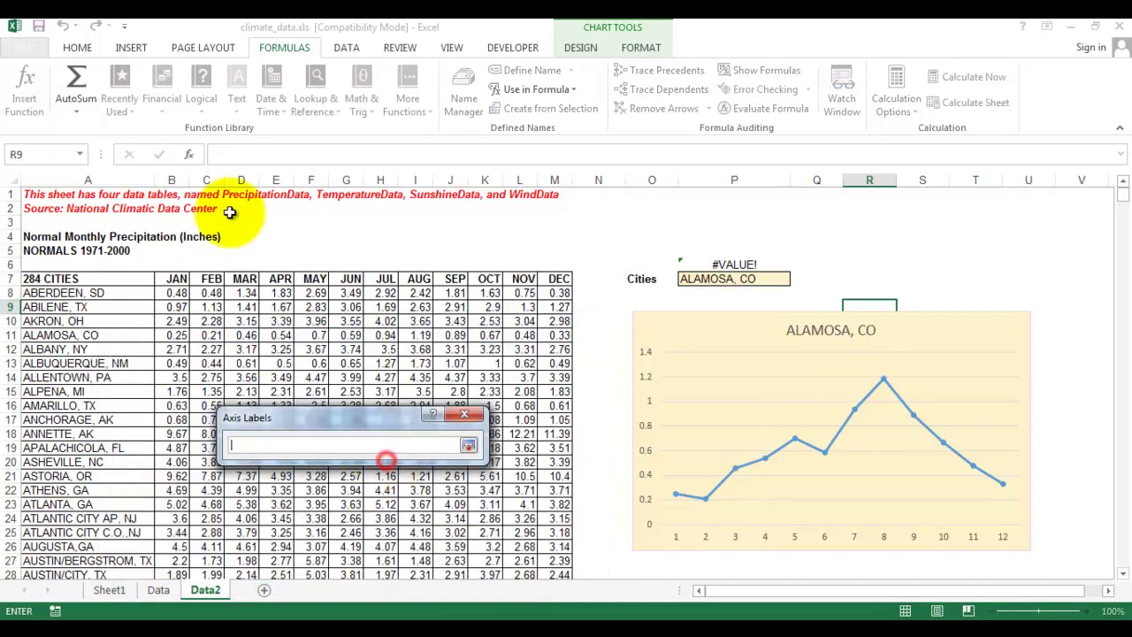
pyautogui.moveTo(176, 278); pyautogui.dragTo(566, 280)
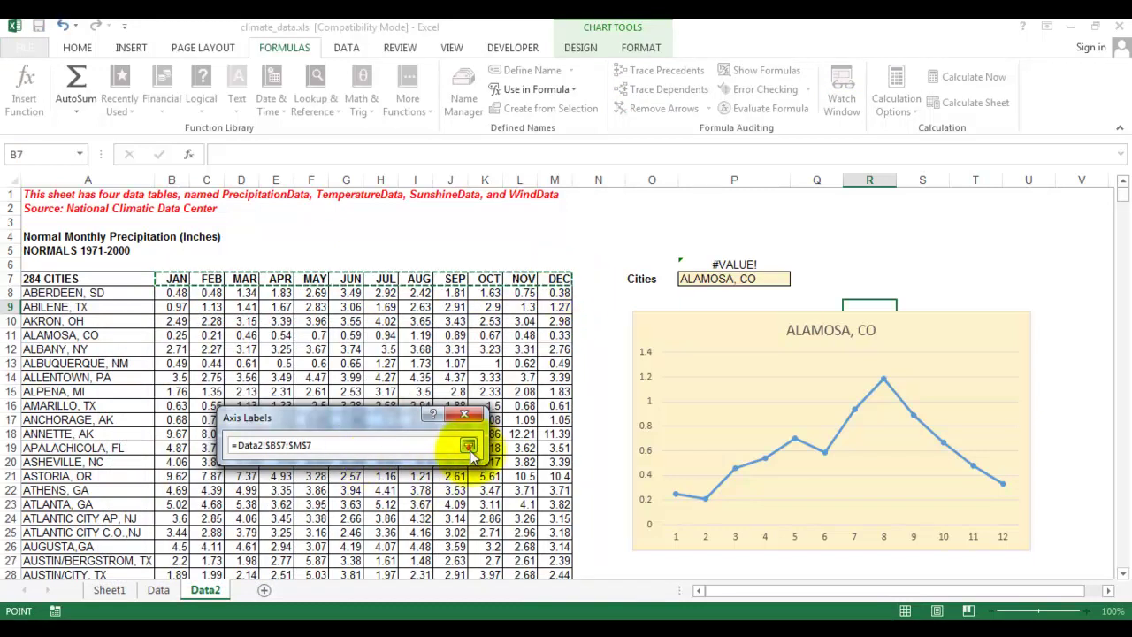
pyautogui.click(468, 444)
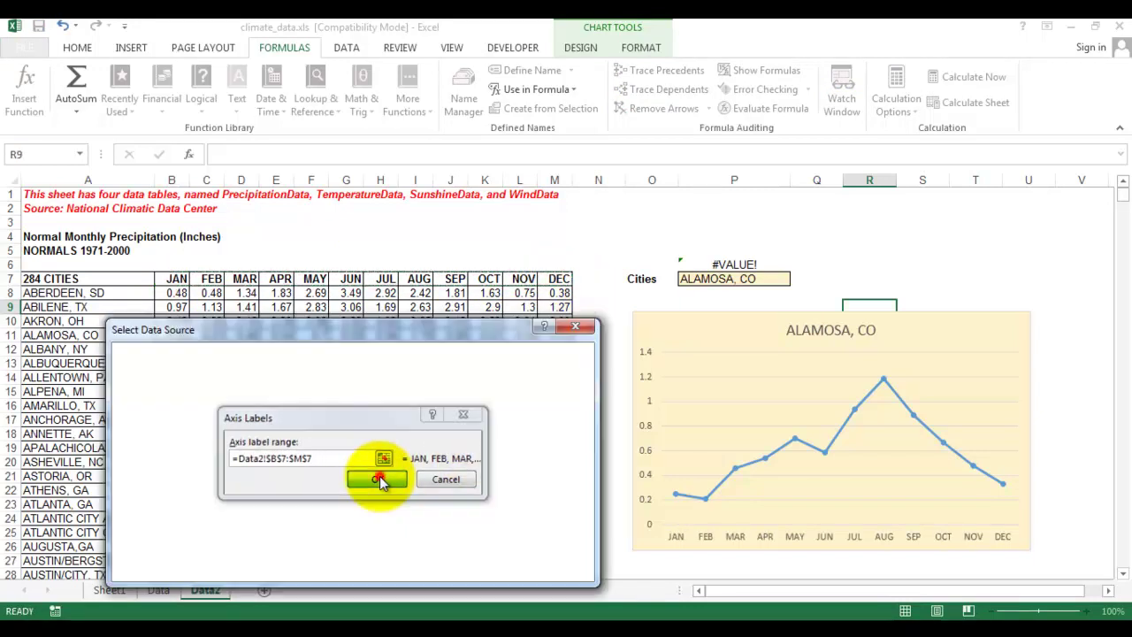
pyautogui.click(380, 477)
pyautogui.click(475, 559)
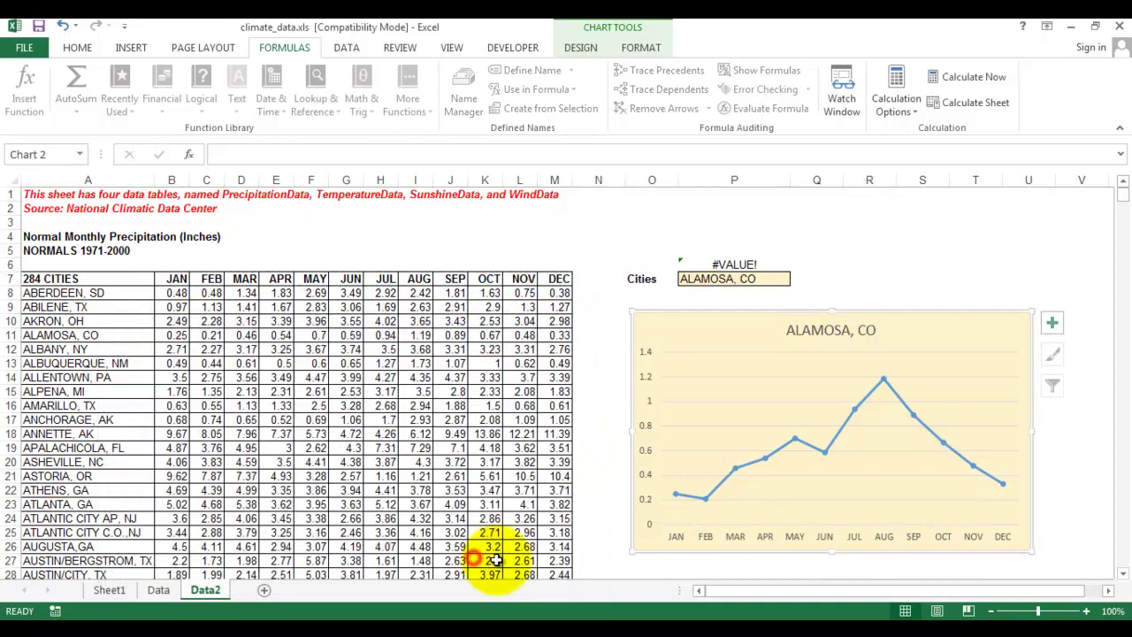
# Fill the chart's plot area with white
pyautogui.click(648, 427)
pyautogui.click(640, 47)
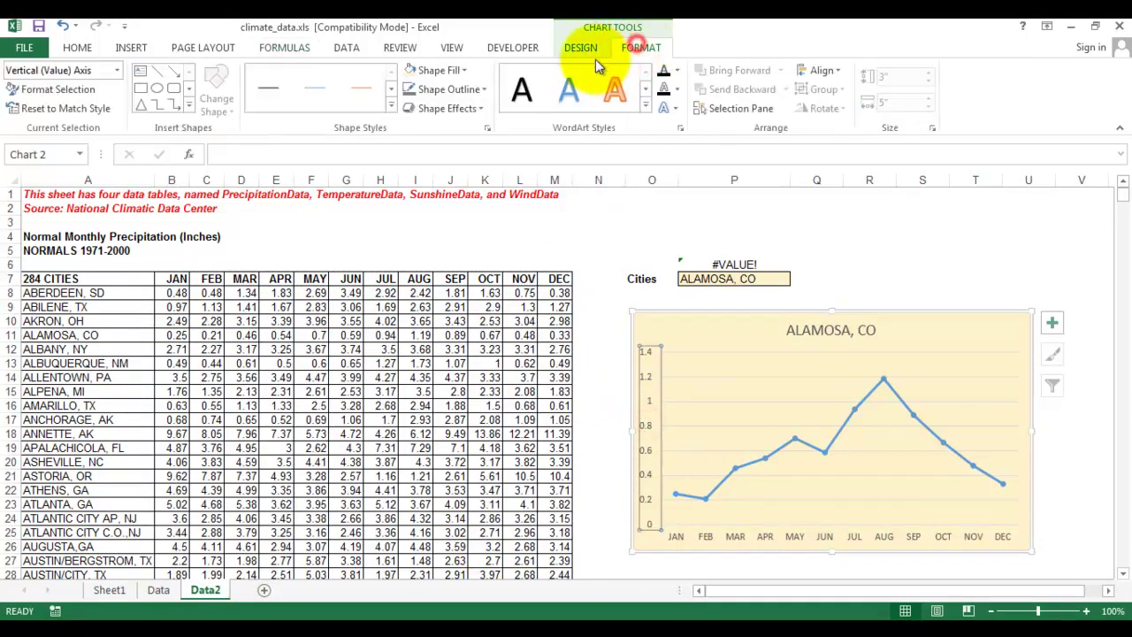
pyautogui.click(463, 71)
pyautogui.click(463, 72)
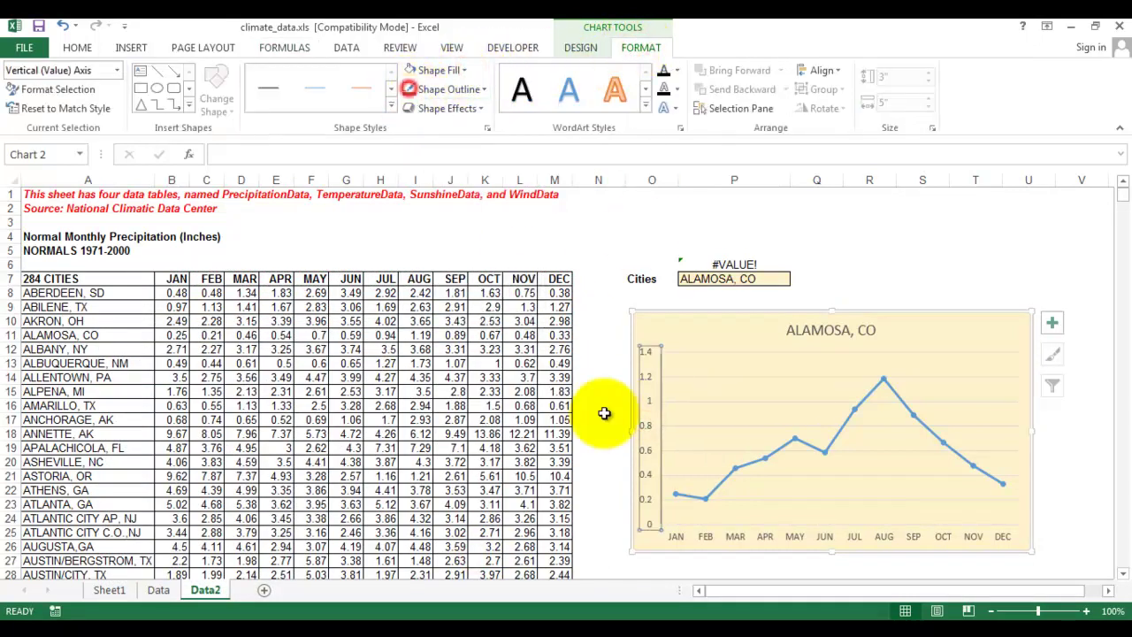
pyautogui.click(681, 541)
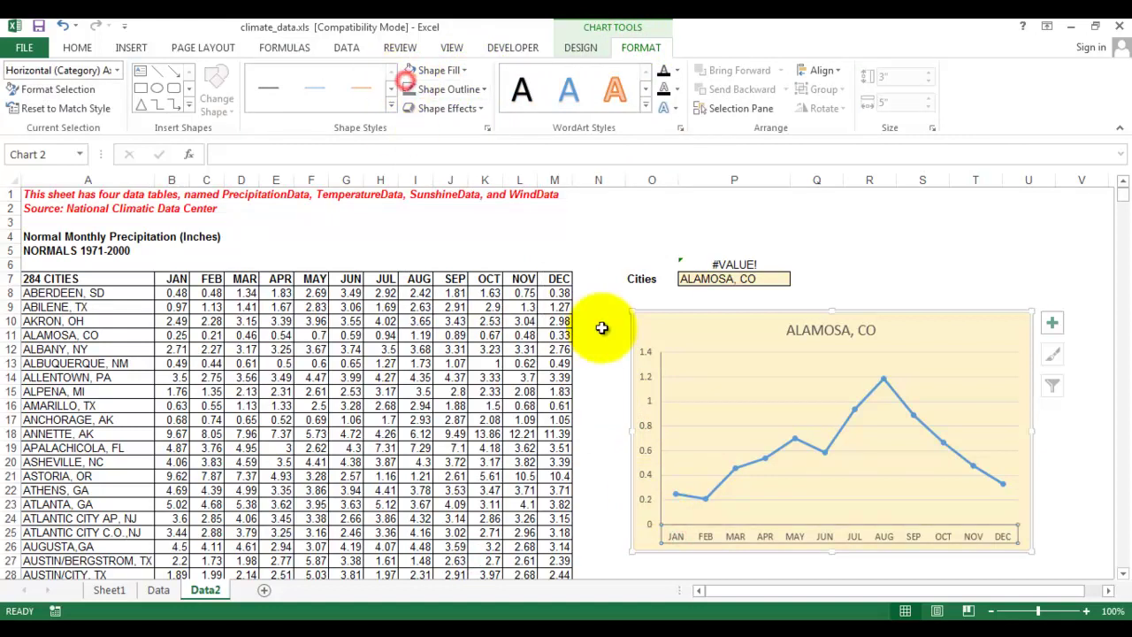
pyautogui.click(682, 365)
pyautogui.click(440, 70)
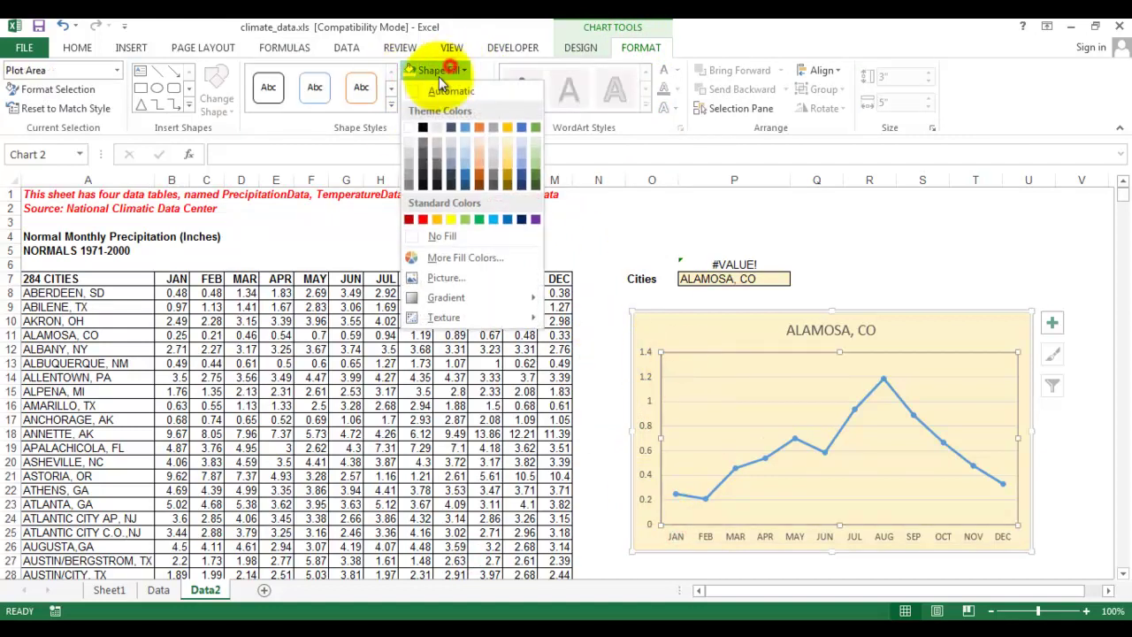
pyautogui.click(412, 126)
pyautogui.click(869, 236)
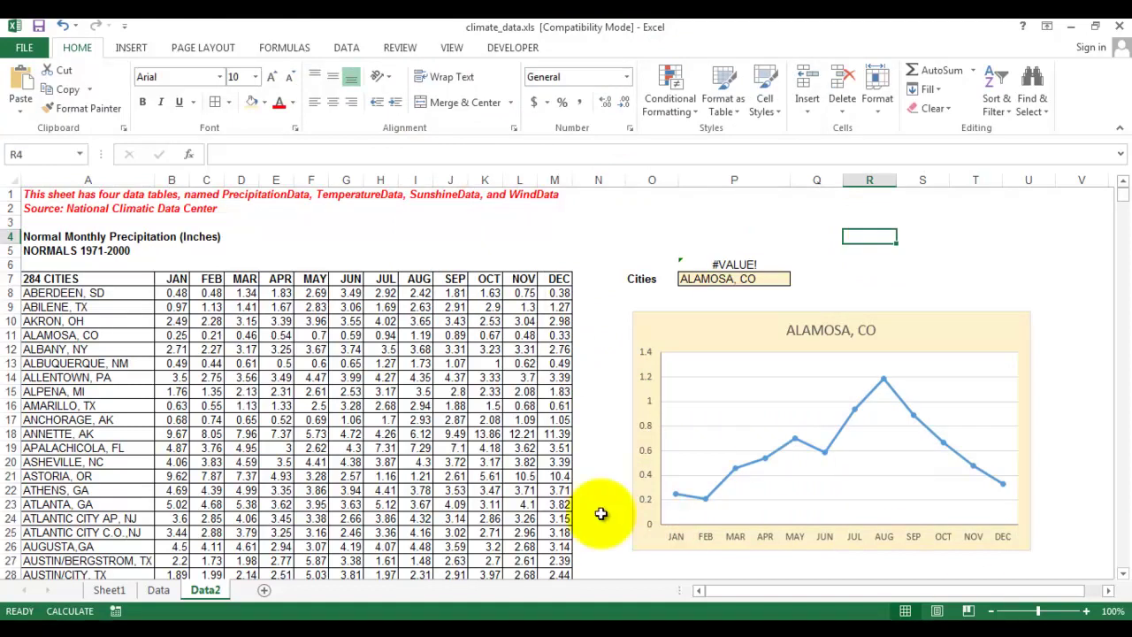
# Try cities ALBANY, NY, ALBUQUERQUE, NM, ANNETTE, AK and ATLANTIC CITY AP, NJ in P7
pyautogui.click(767, 282)
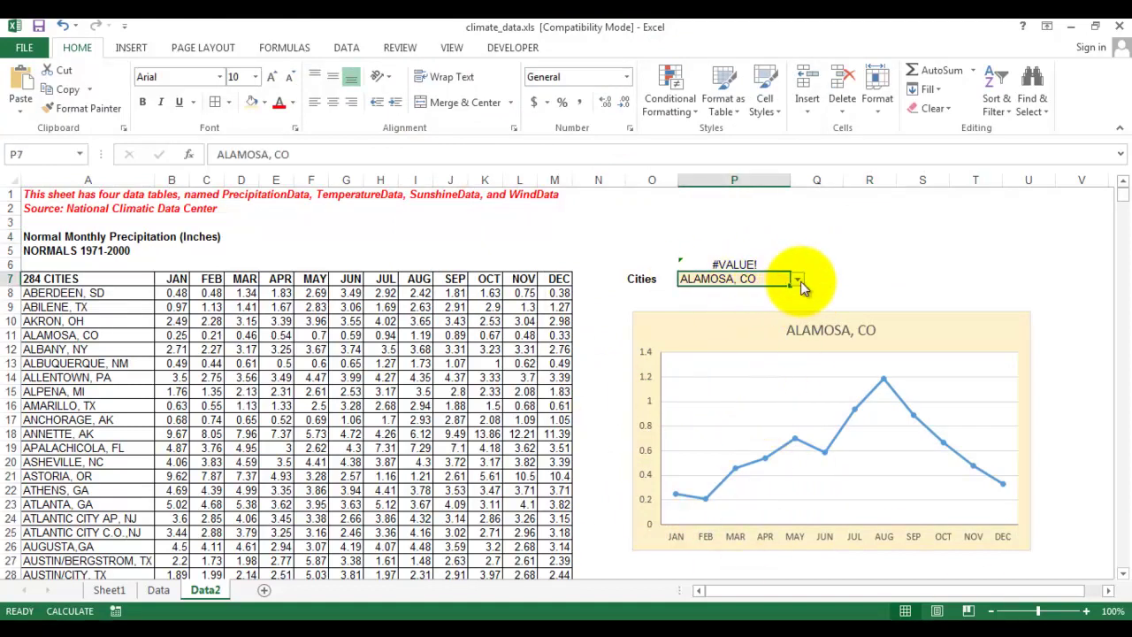
pyautogui.click(797, 279)
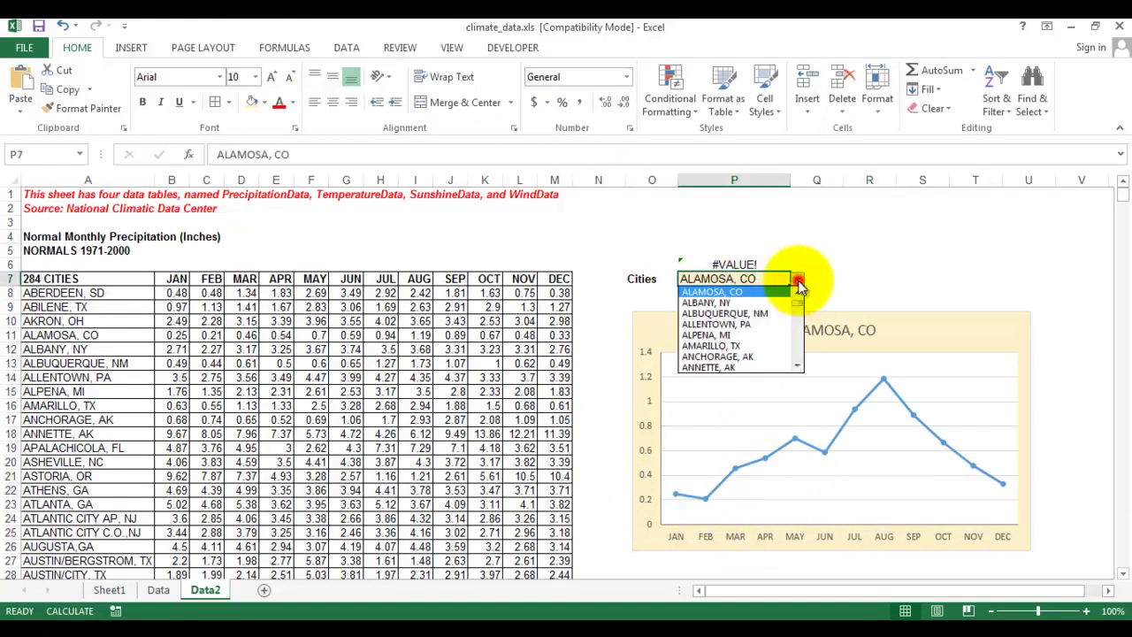
pyautogui.click(747, 303)
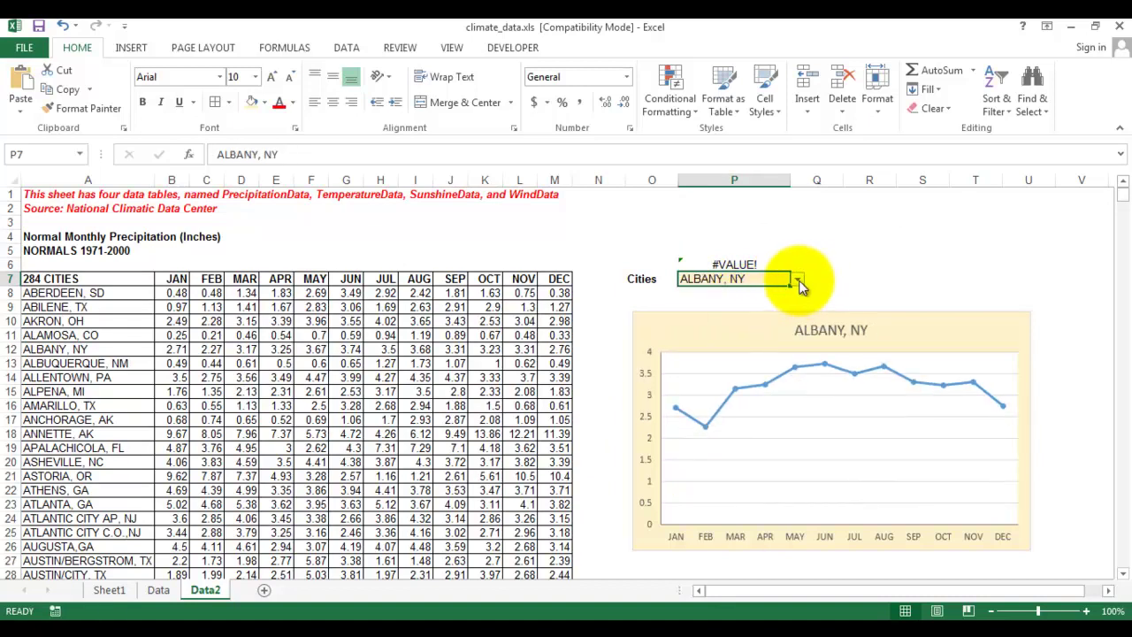
pyautogui.click(799, 281)
pyautogui.click(750, 308)
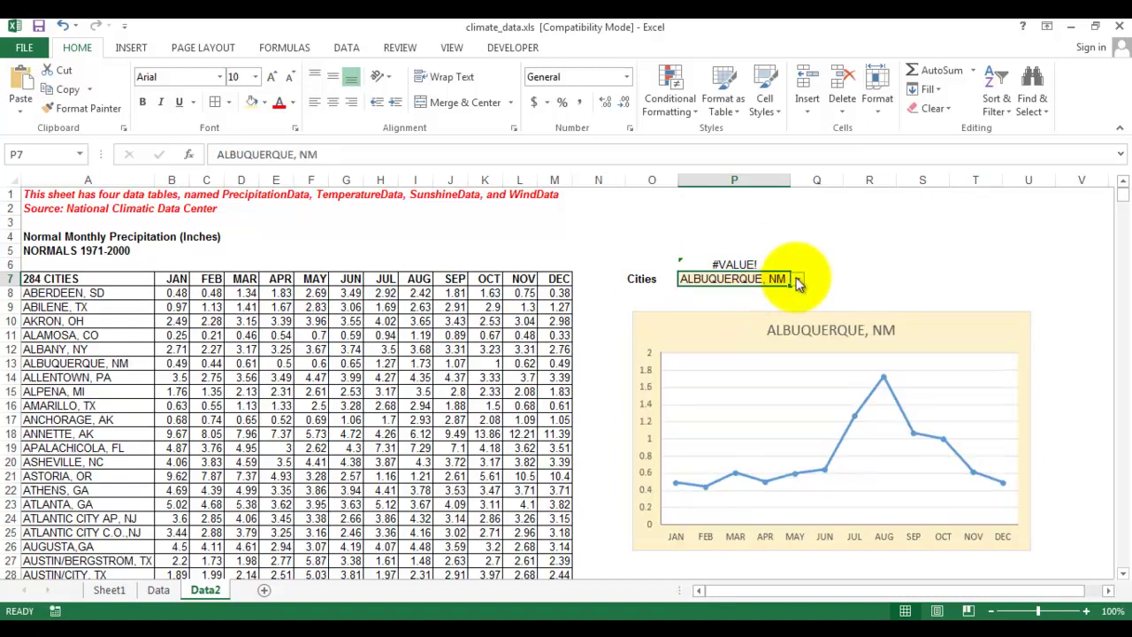
pyautogui.click(798, 281)
pyautogui.click(752, 343)
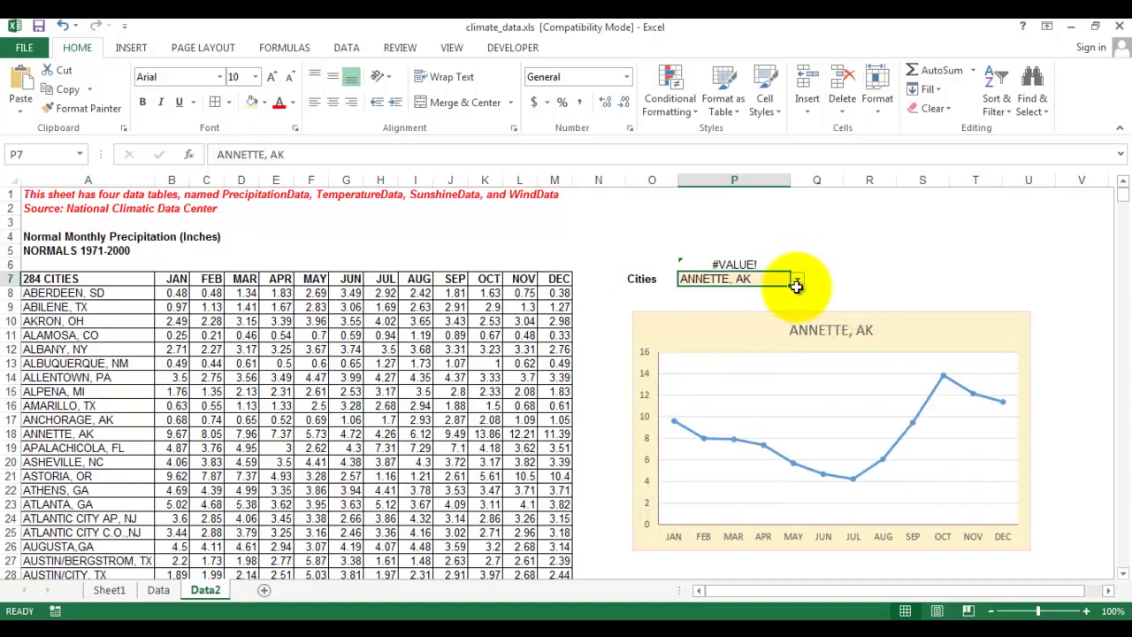
pyautogui.click(798, 281)
pyautogui.click(739, 354)
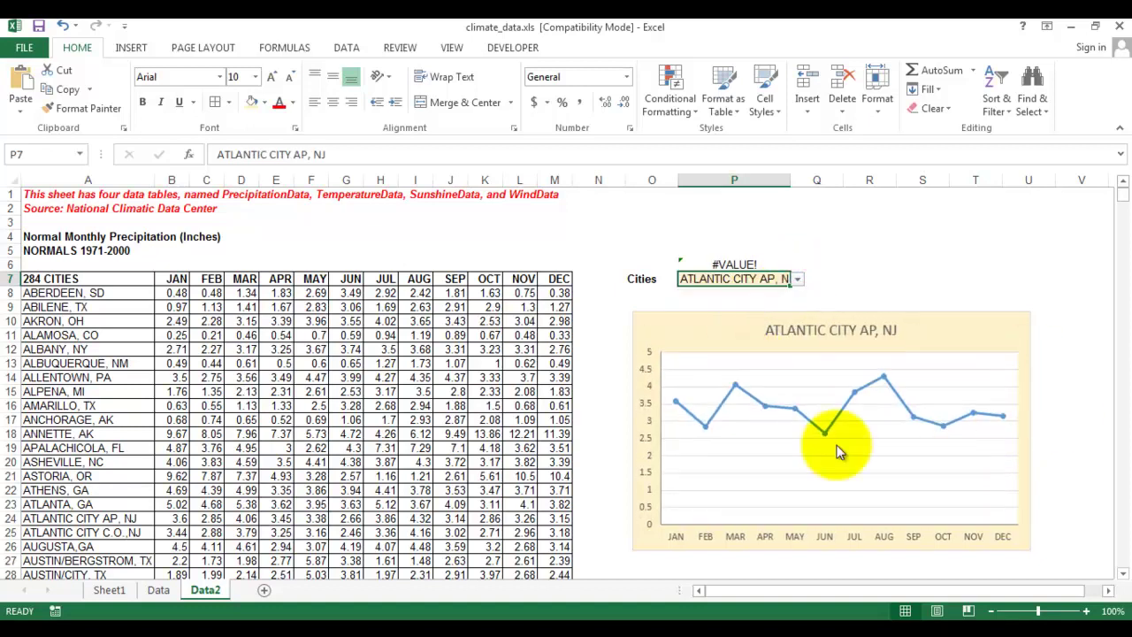
# Choose AUSTIN/CITY, TX in P7 and check the updated chart
pyautogui.click(798, 281)
pyautogui.click(737, 334)
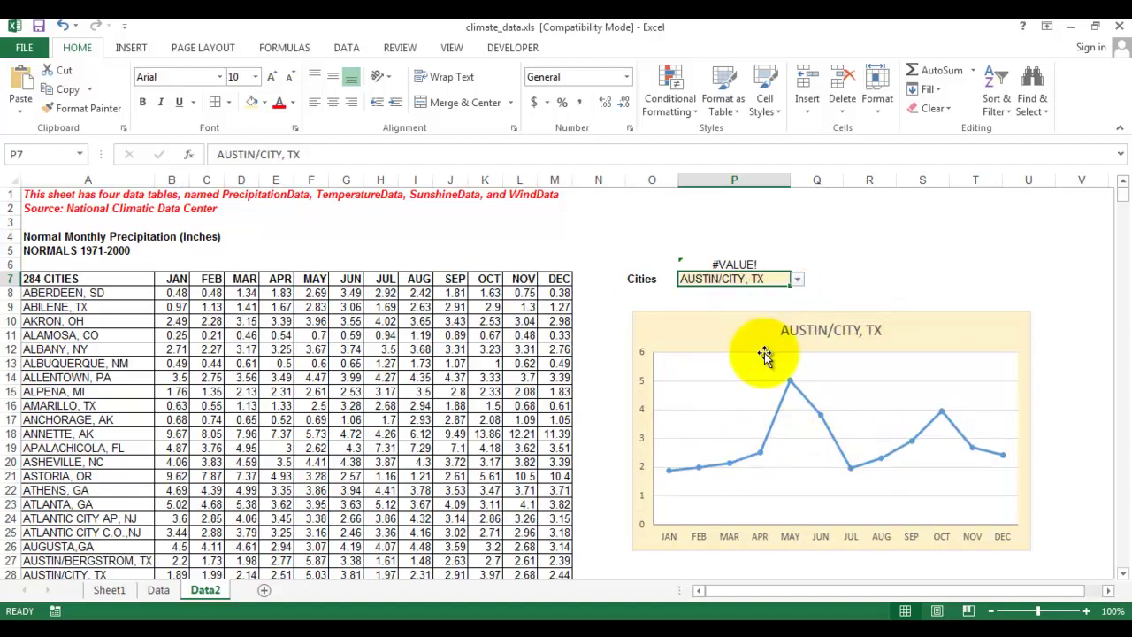
pyautogui.scroll(-4, 103, 392)
pyautogui.scroll(4, 103, 392)
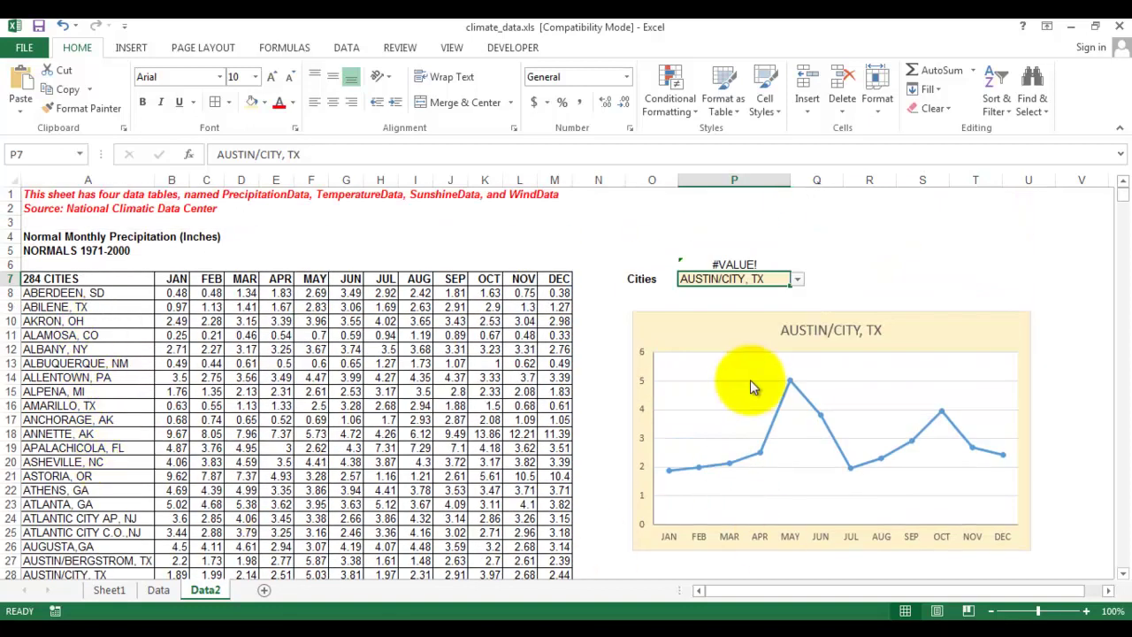
pyautogui.moveTo(834, 435)
pyautogui.click(969, 256)
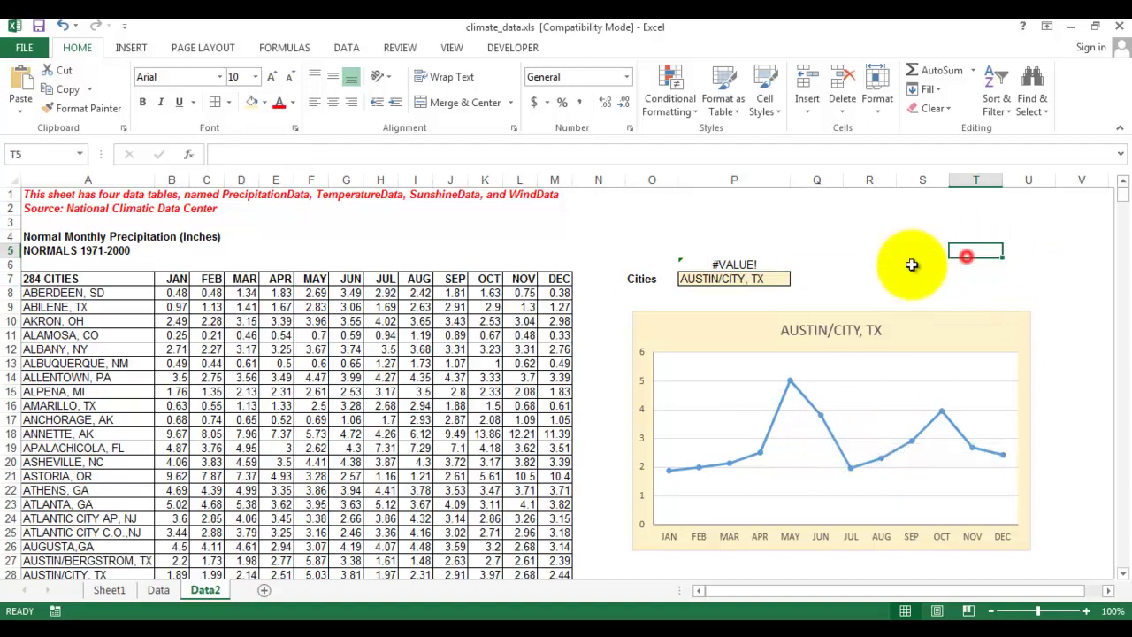
pyautogui.click(857, 279)
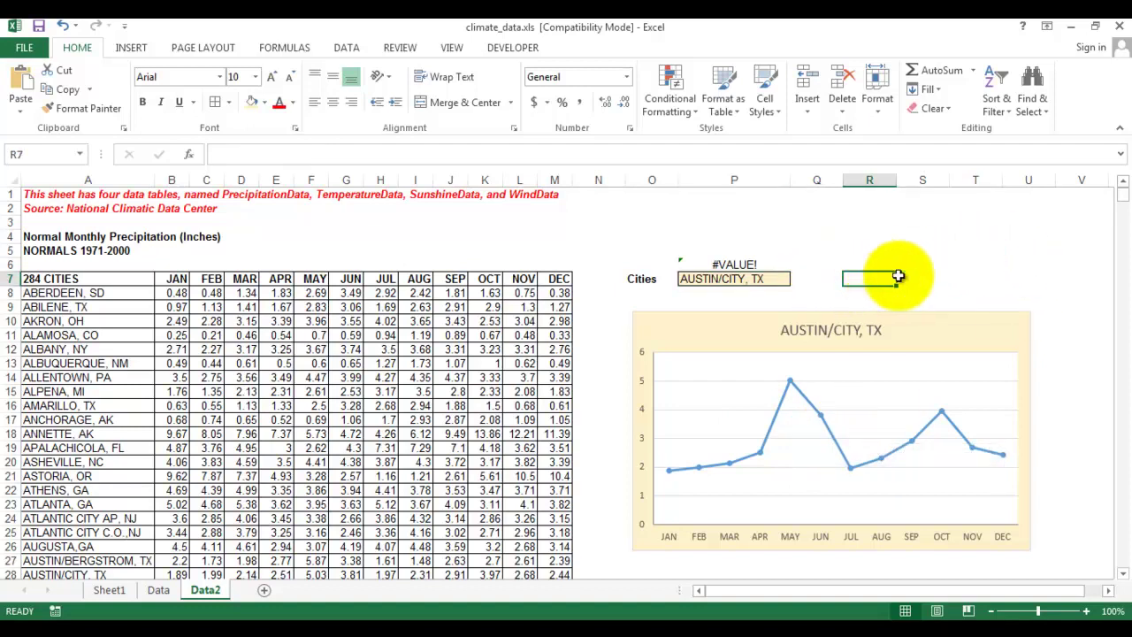